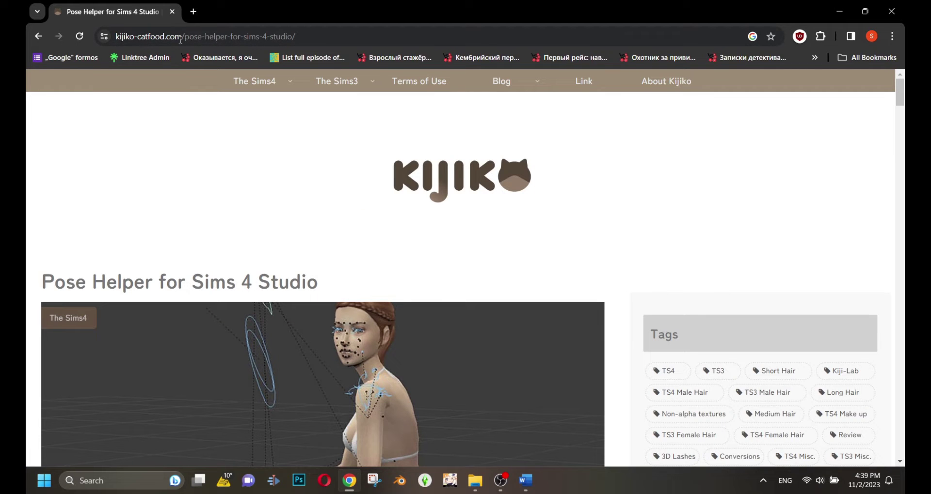
# Step: Read through the Pose Helper for Sims 4 Studio page down to its download section
pyautogui.scroll(-3, 266, 165)
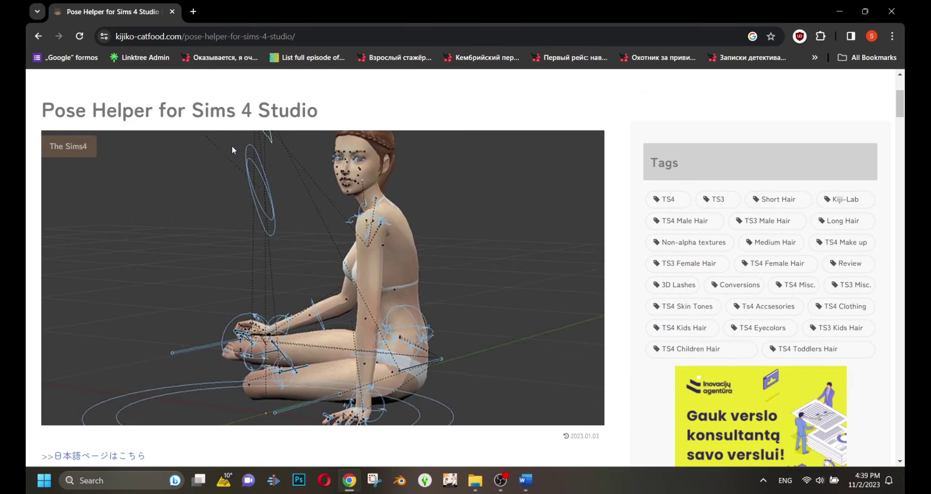
pyautogui.scroll(-6, 232, 146)
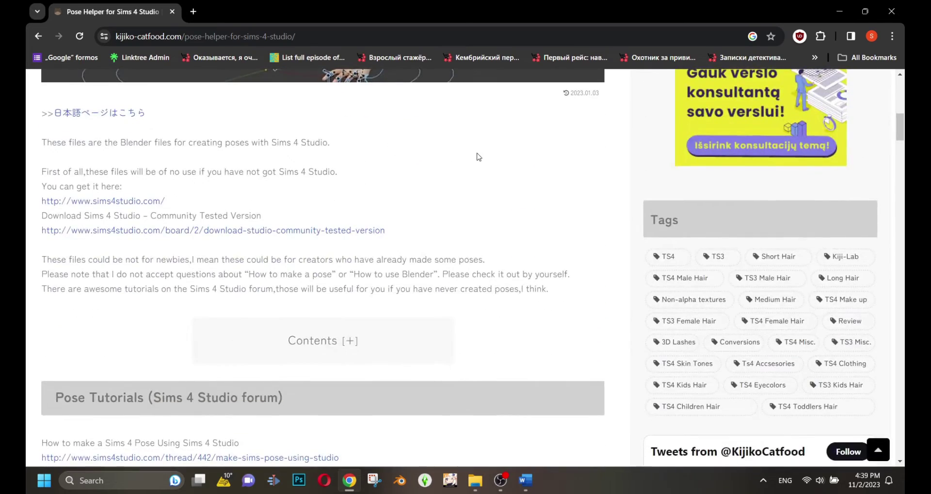
pyautogui.scroll(-13, 476, 157)
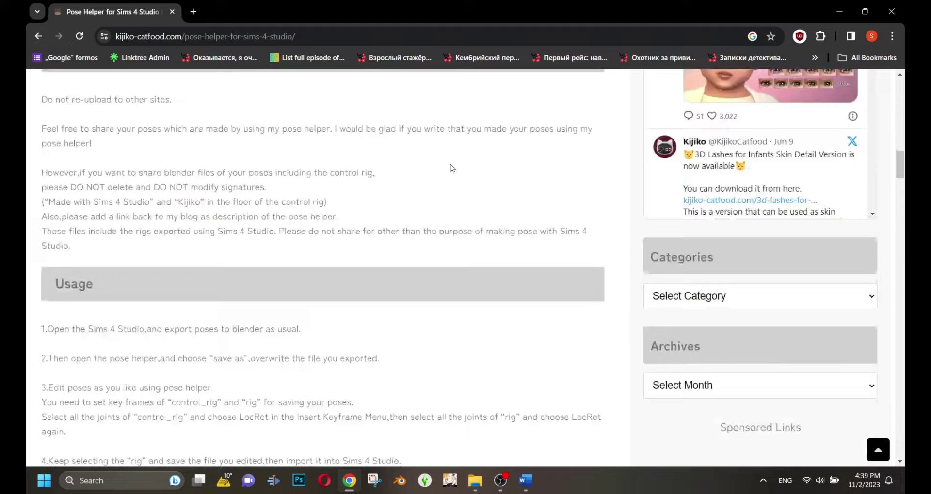
pyautogui.scroll(-3, 450, 168)
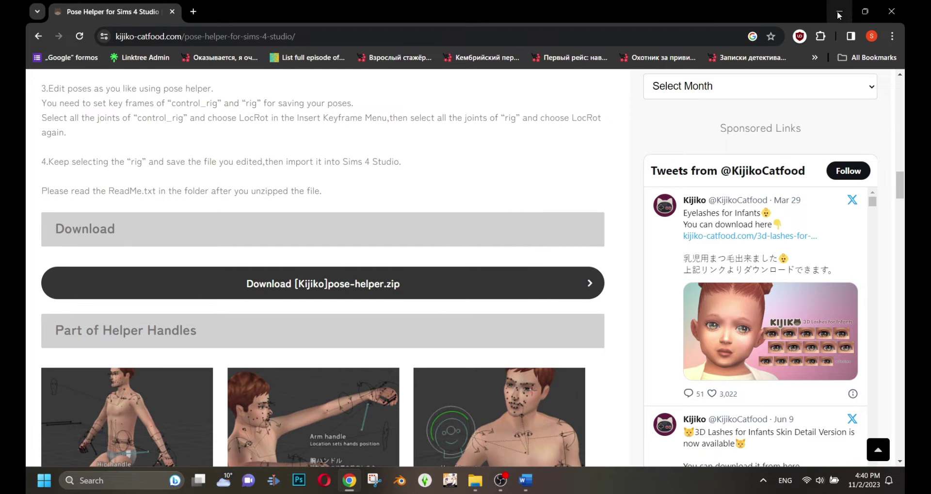
# Step: Switch to File Explorer, launch Blender 2.79 from its folder, and load the file [Kijiko]pose-helper_F.blend
pyautogui.click(475, 481)
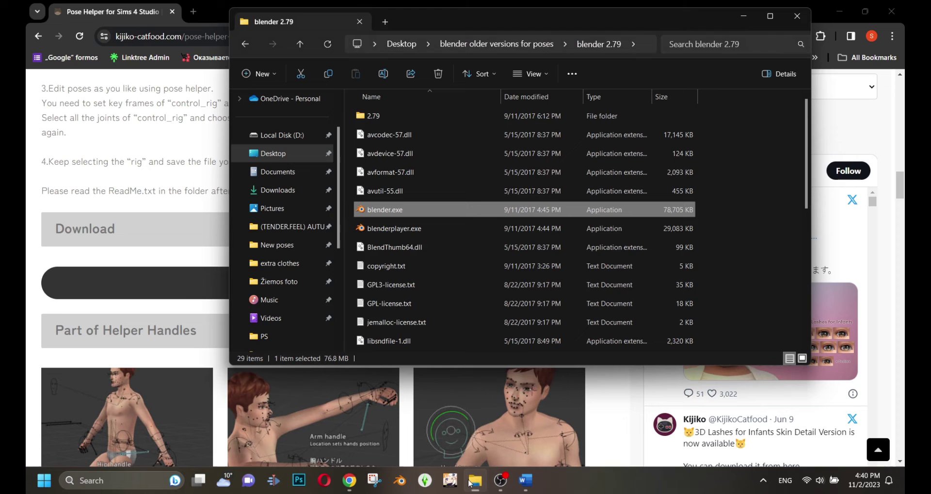
pyautogui.doubleClick(401, 216)
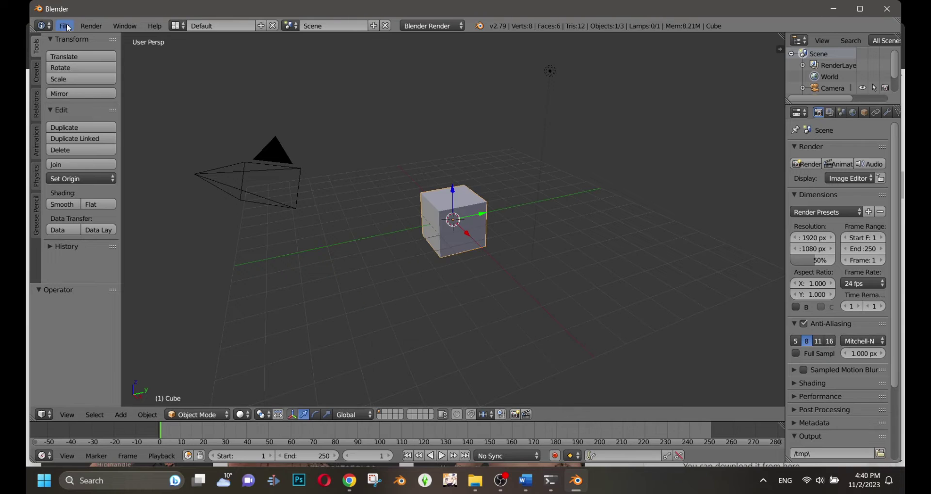
pyautogui.click(66, 26)
pyautogui.click(78, 51)
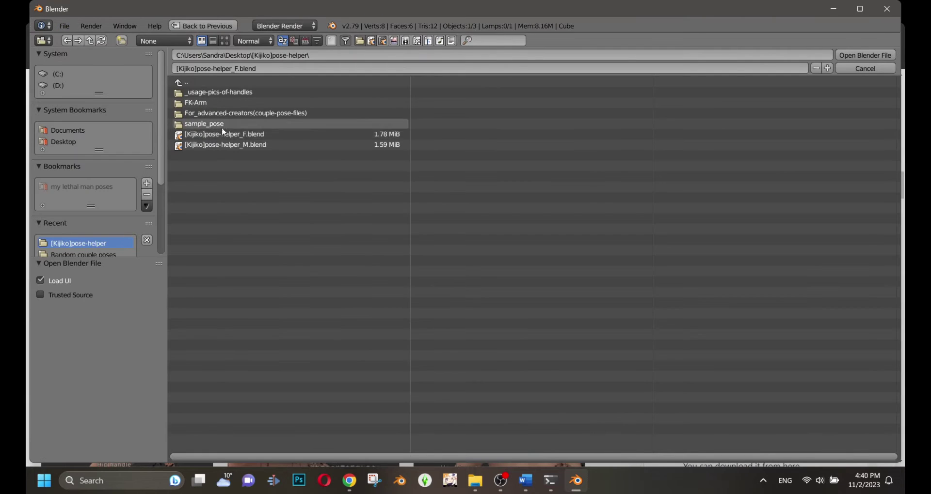
pyautogui.doubleClick(247, 138)
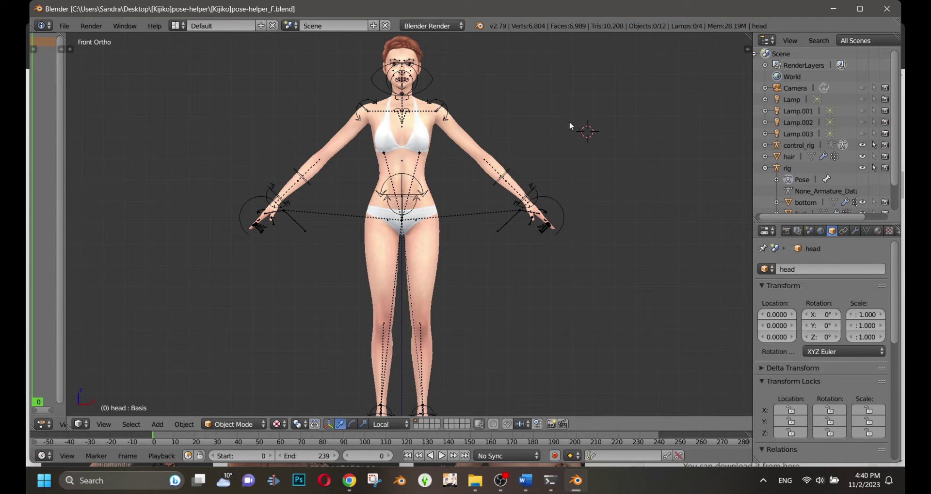
# Step: Move the Eye_target control sideways toward the figure's right so the gaze follows it
pyautogui.moveTo(569, 121); pyautogui.dragTo(573, 194, button='middle')
pyautogui.scroll(1, 573, 193)
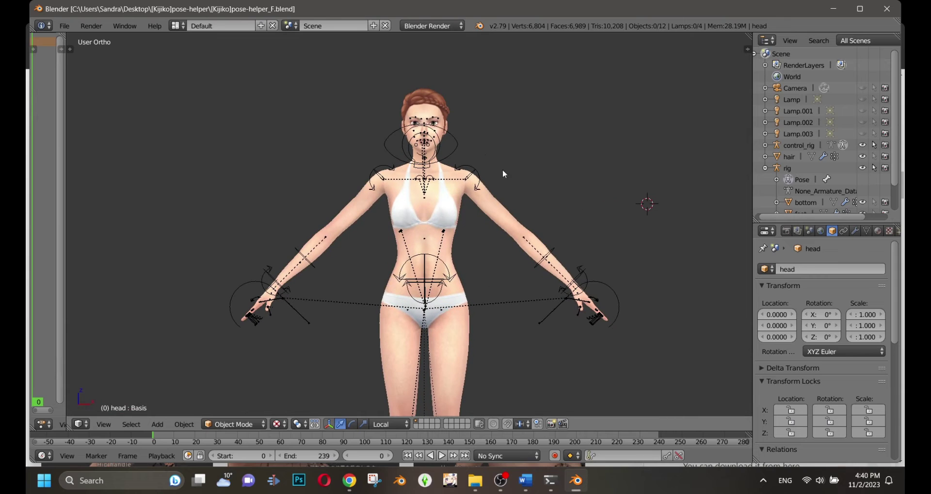
pyautogui.moveTo(459, 144); pyautogui.dragTo(406, 144, button='right')
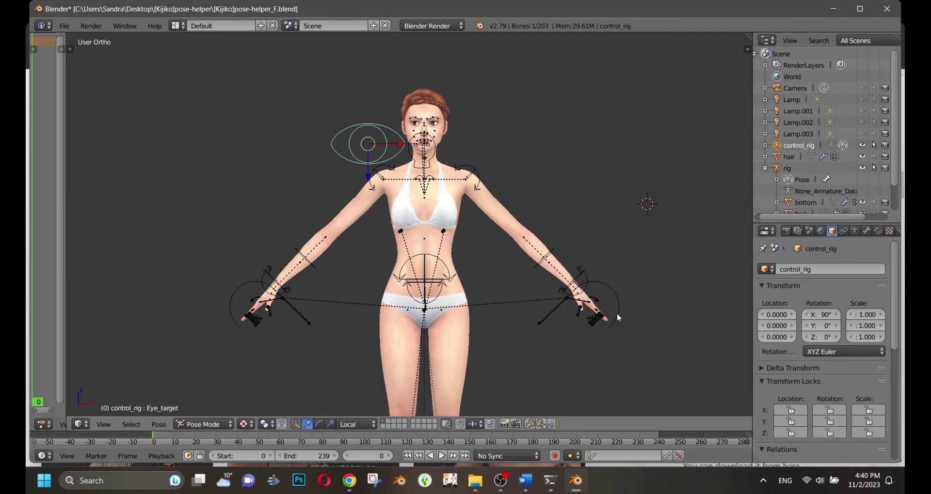
pyautogui.moveTo(595, 116); pyautogui.dragTo(505, 124, button='middle')
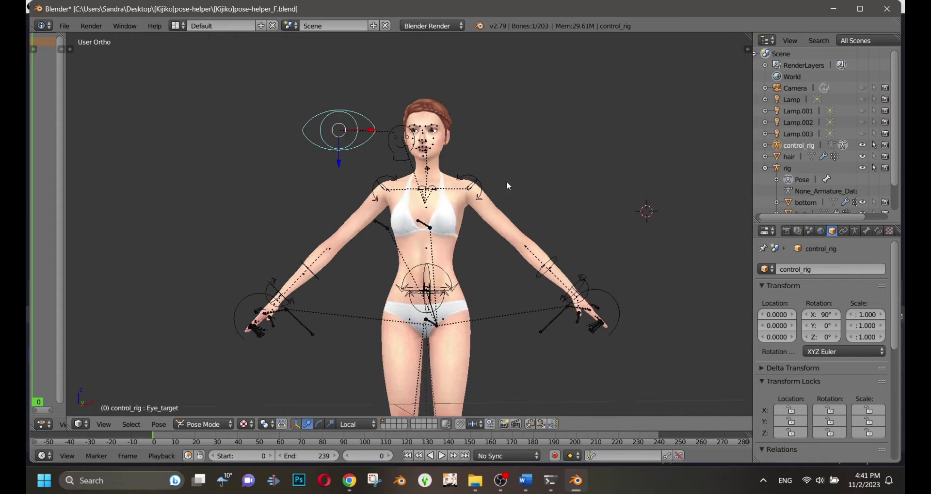
# Step: Move the Eye_target control back toward the front of the face
pyautogui.keyDown('shift'); pyautogui.moveTo(506, 181); pyautogui.dragTo(520, 223, button='middle'); pyautogui.keyUp('shift')
pyautogui.scroll(2, 520, 223)
pyautogui.moveTo(380, 151); pyautogui.dragTo(474, 165, button='right')
pyautogui.moveTo(570, 185); pyautogui.dragTo(536, 192, button='middle')
pyautogui.scroll(1, 462, 207)
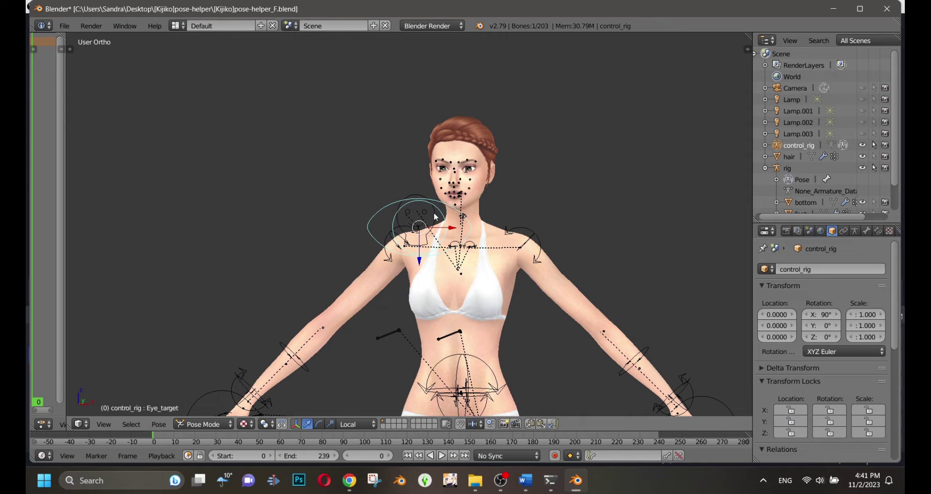
# Step: Move the Head_target control toward the figure's left side to turn the head that way
pyautogui.moveTo(434, 214); pyautogui.dragTo(521, 208, button='right')
pyautogui.click(612, 184)
pyautogui.scroll(-1, 603, 186)
pyautogui.click(539, 202)
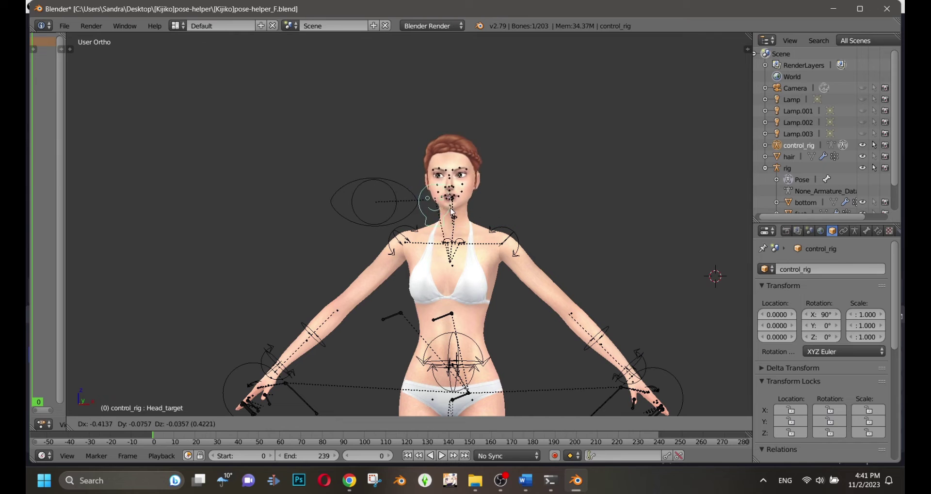
# Step: Move the Head_target control across to the figure's right side to turn the head the opposite way
pyautogui.moveTo(453, 212); pyautogui.dragTo(407, 210, button='right')
pyautogui.click(393, 210)
pyautogui.press('g')
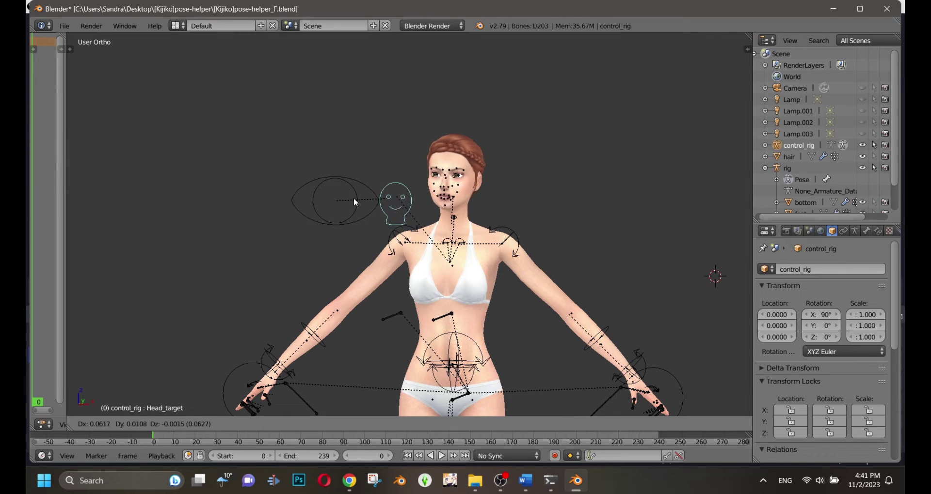
pyautogui.click(318, 182)
# Step: Move the Eye_target control inward past the head target, closer to the face
pyautogui.rightClick(318, 178)
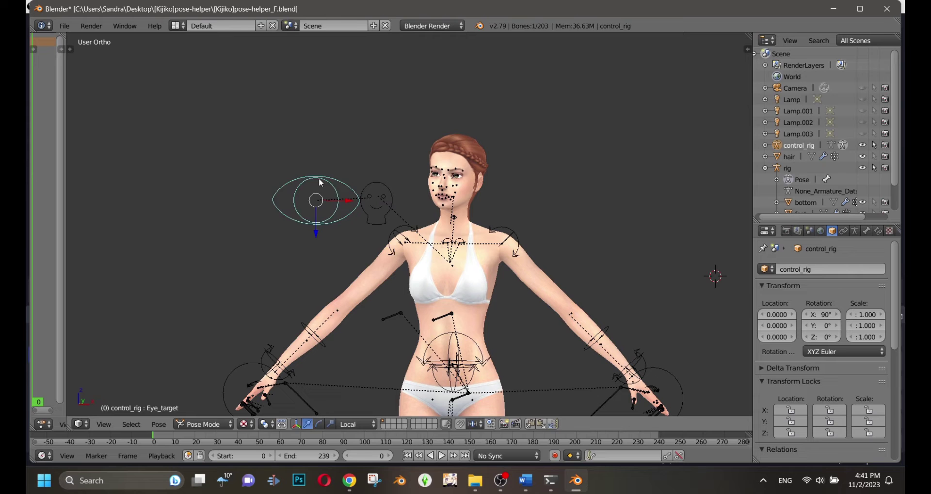
pyautogui.press('g')
pyautogui.click(410, 184)
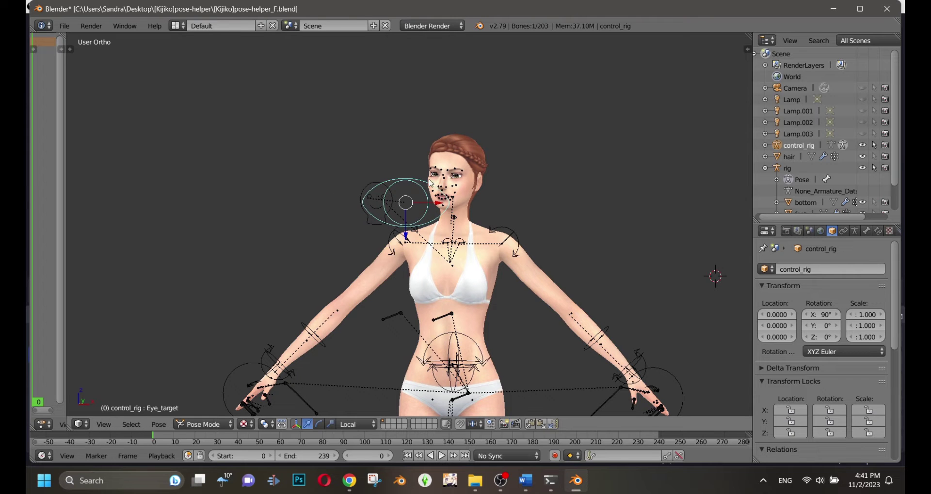
# Step: Rotate the R_UpLid control downward to close the figure's right eye
pyautogui.moveTo(580, 189); pyautogui.dragTo(529, 201, button='middle')
pyautogui.scroll(4, 524, 194)
pyautogui.moveTo(510, 161); pyautogui.dragTo(531, 156, button='middle')
pyautogui.scroll(6, 532, 160)
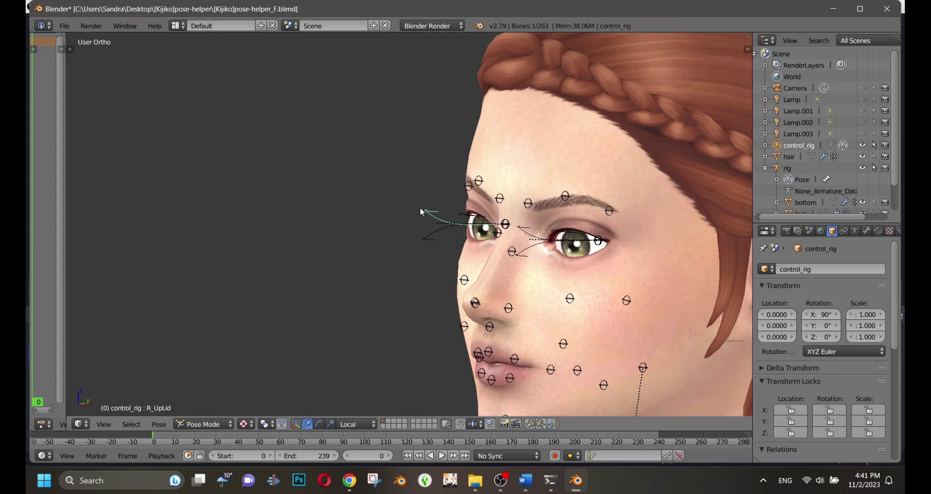
pyautogui.rightClick(429, 235)
pyautogui.press('r')
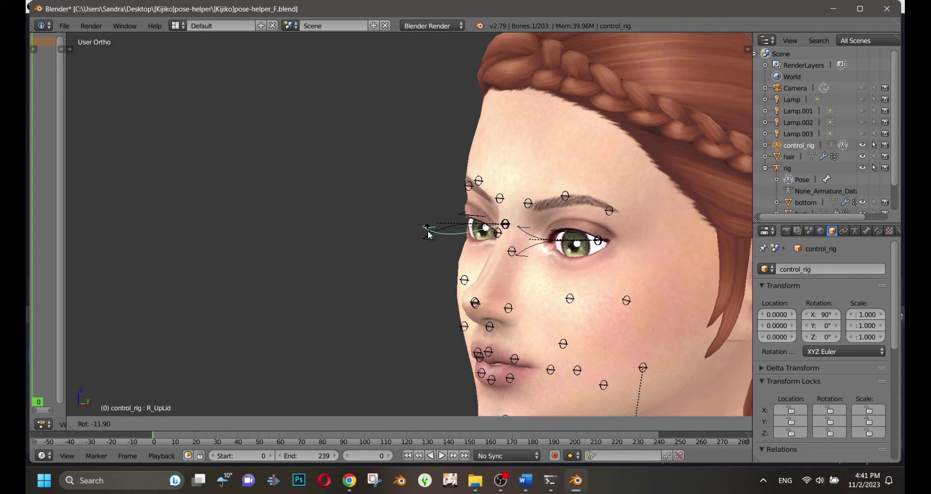
pyautogui.click(427, 304)
# Step: Rotate the L_UpLid control down and back up, and reopen the right eye with the R_UpLid control
pyautogui.rightClick(543, 236)
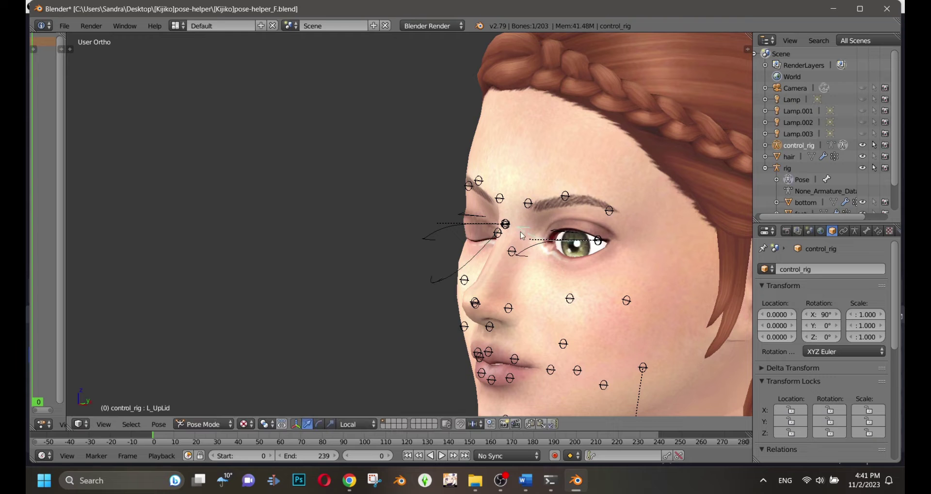
pyautogui.press('r')
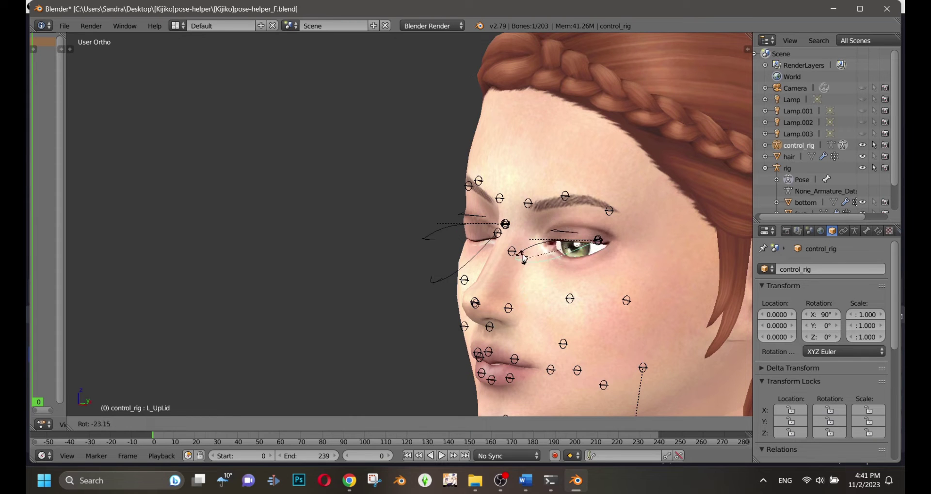
pyautogui.click(524, 234)
pyautogui.rightClick(442, 233)
pyautogui.press('r')
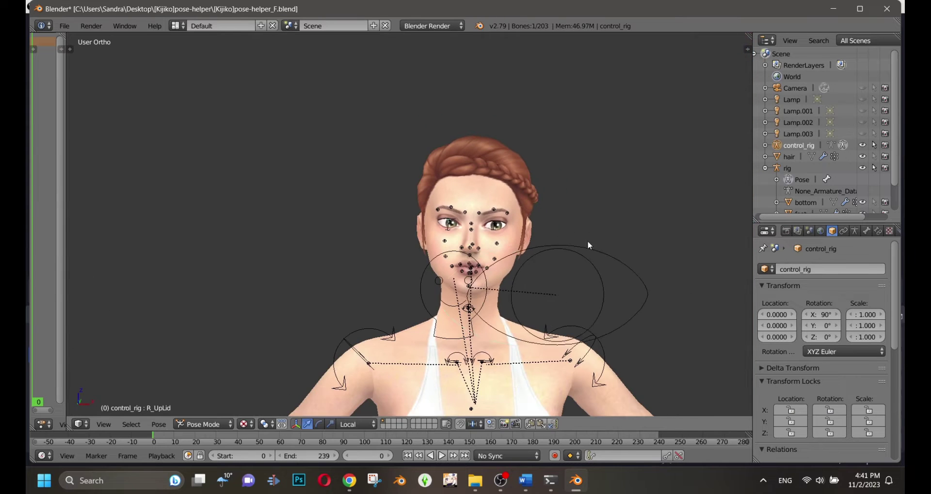
# Step: Move the Eye_target control to the centre in front of the face so the eyes look forward
pyautogui.rightClick(589, 246)
pyautogui.press('g')
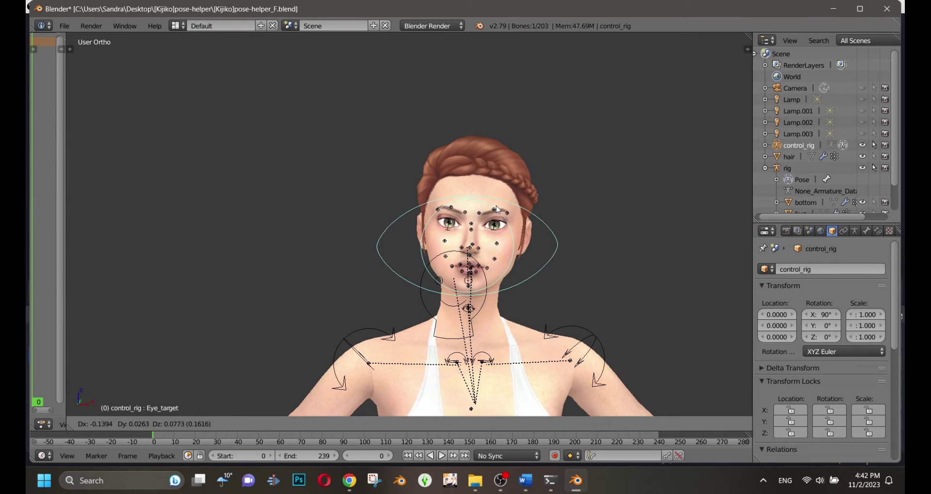
pyautogui.click(496, 210)
# Step: Move the R_Hand_handle control down and inward so the right arm hangs beside the hip
pyautogui.scroll(-3, 514, 241)
pyautogui.keyDown('shift'); pyautogui.moveTo(575, 266); pyautogui.dragTo(631, 35, button='middle'); pyautogui.keyUp('shift')
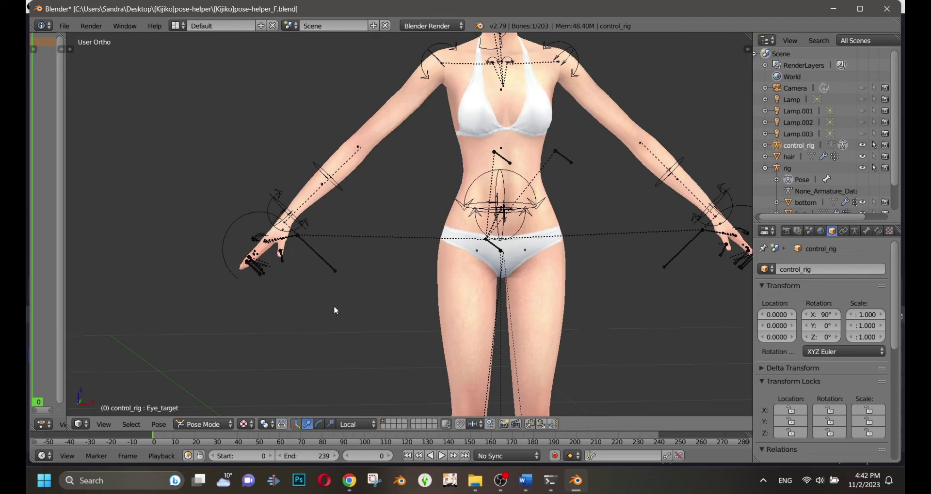
pyautogui.rightClick(325, 266)
pyautogui.press('g')
pyautogui.click(433, 335)
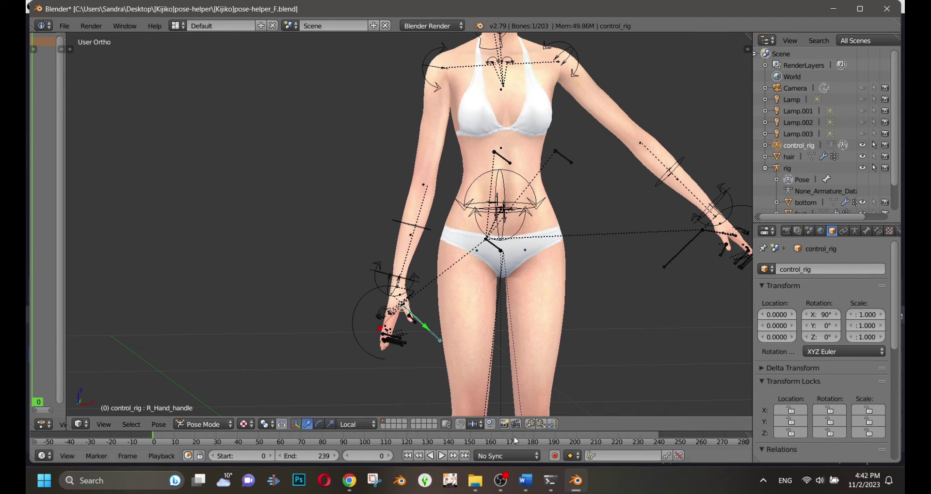
# Step: Move the L_Hand_handle control down and inward so the left arm hangs beside the hip
pyautogui.rightClick(673, 269)
pyautogui.press('g')
pyautogui.click(548, 334)
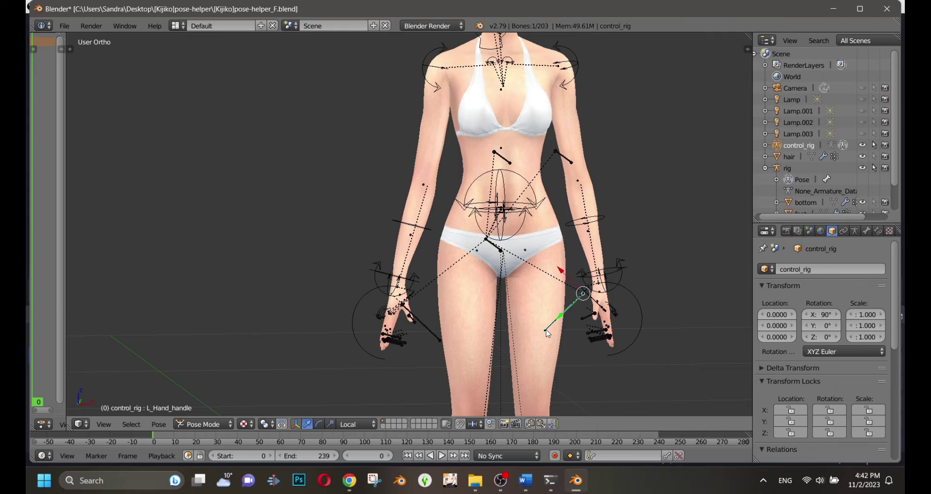
# Step: Rotate the L_Pinky and L_Ring controls to curl the left hand's pinky and ring fingers into the palm
pyautogui.moveTo(544, 336); pyautogui.dragTo(535, 290, button='middle')
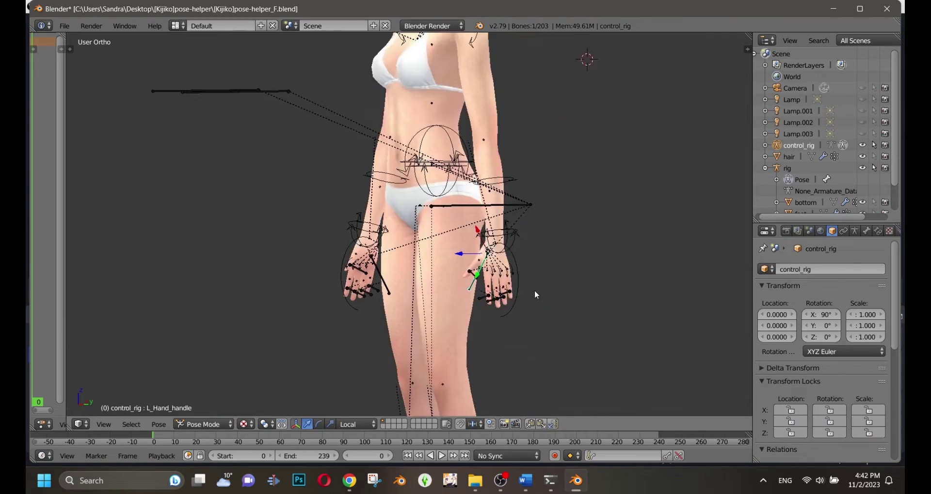
pyautogui.scroll(5, 474, 270)
pyautogui.moveTo(475, 271)
pyautogui.mouseDown(button='middle')
pyautogui.moveTo(434, 216)
pyautogui.moveTo(442, 234)
pyautogui.moveTo(472, 232)
pyautogui.moveTo(459, 250)
pyautogui.moveTo(426, 262)
pyautogui.moveTo(472, 257)
pyautogui.mouseUp(button='middle')
pyautogui.scroll(3, 435, 215)
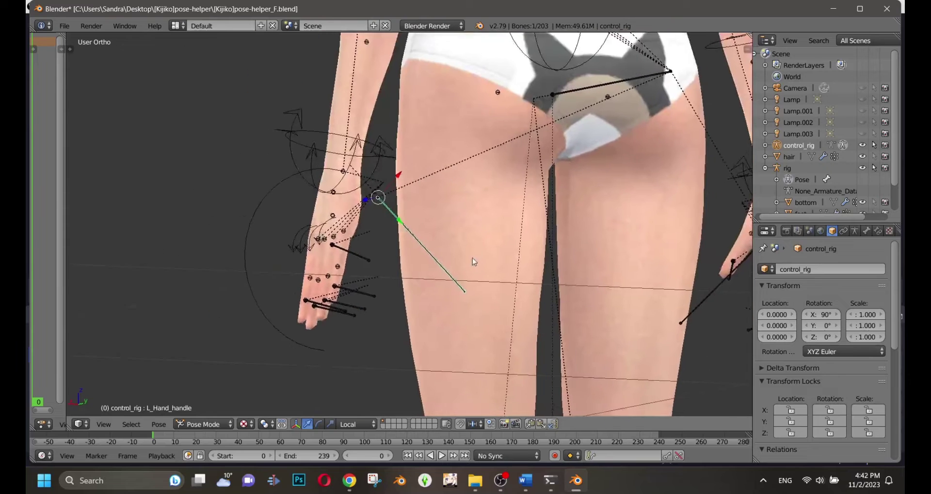
pyautogui.scroll(1, 472, 258)
pyautogui.rightClick(355, 311)
pyautogui.press('r')
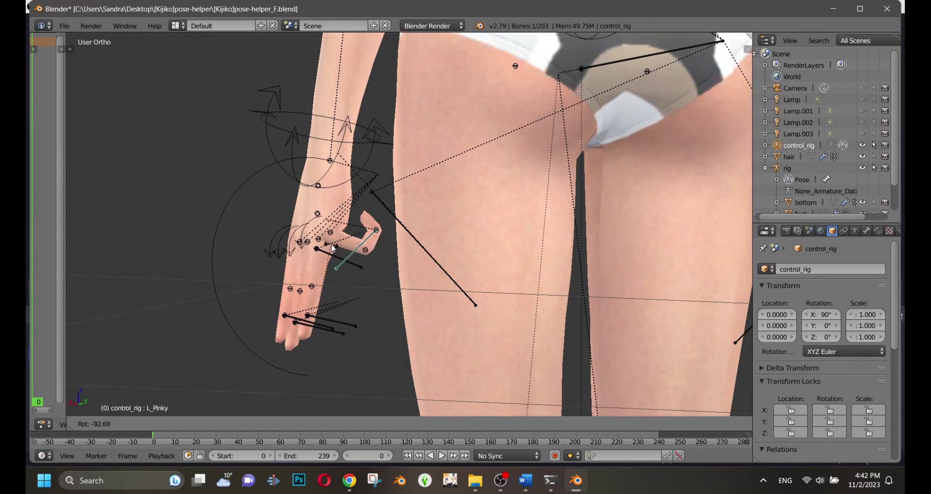
pyautogui.click(321, 251)
pyautogui.press('r')
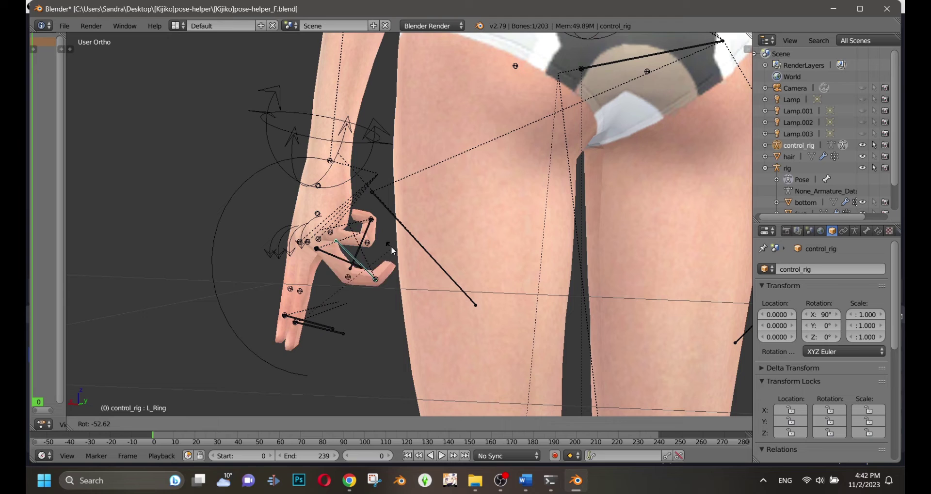
pyautogui.click(322, 249)
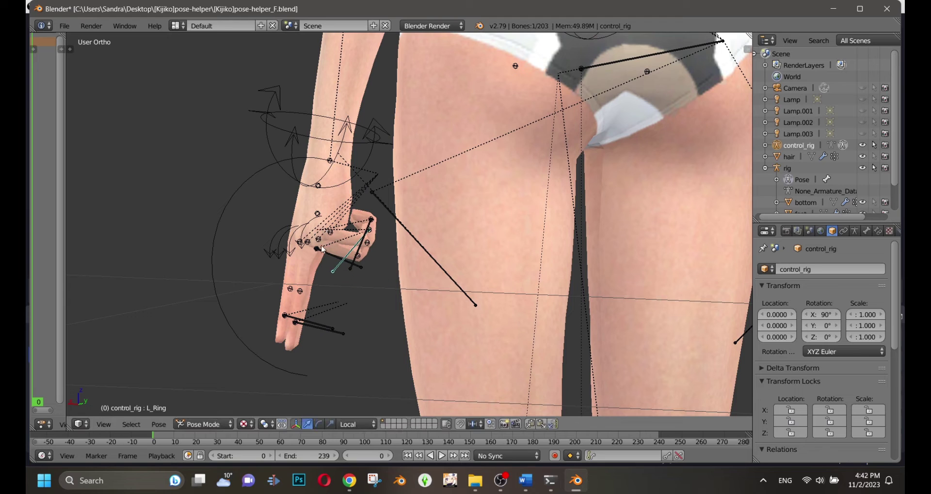
# Step: Rotate the L_Index control and the middle finger's control to curl the left hand's remaining two fingers
pyautogui.rightClick(324, 328)
pyautogui.press('r')
pyautogui.click(351, 156)
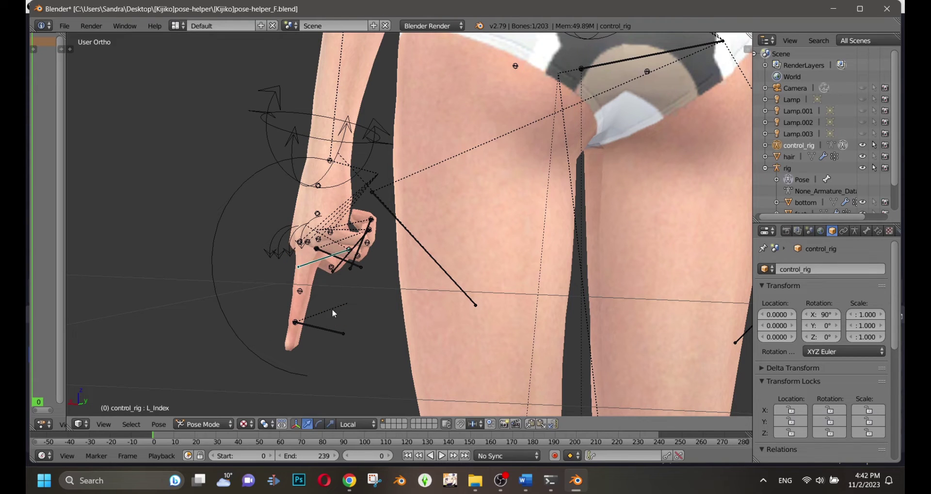
pyautogui.rightClick(333, 333)
pyautogui.press('r')
pyautogui.click(384, 166)
# Step: Rotate the L_Thumb control to bend the left thumb in against the curled fingers
pyautogui.moveTo(385, 166); pyautogui.dragTo(479, 274, button='middle')
pyautogui.press('r')
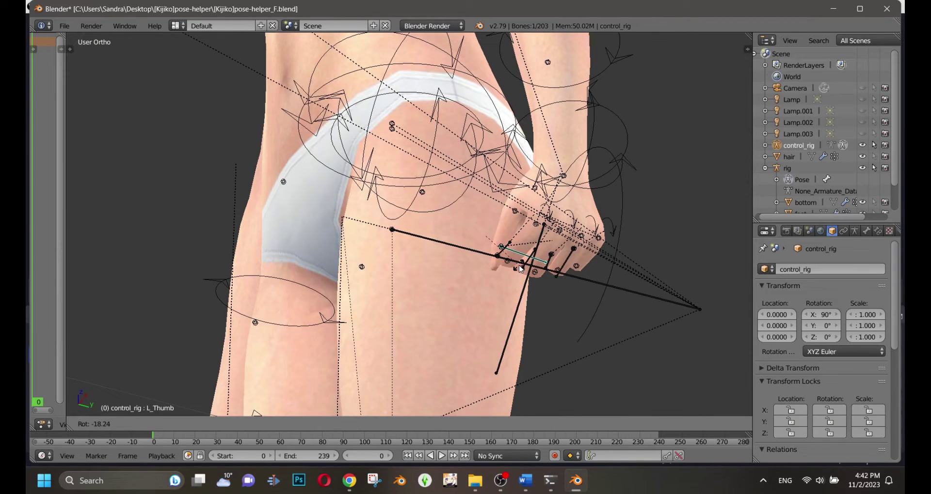
pyautogui.click(519, 268)
# Step: Rotate the R_Hand_grasp control to curl all fingers of the right hand into a fist at once
pyautogui.scroll(-5, 436, 244)
pyautogui.moveTo(430, 243); pyautogui.dragTo(499, 239, button='middle')
pyautogui.keyDown('shift'); pyautogui.moveTo(279, 219); pyautogui.dragTo(502, 264, button='middle'); pyautogui.keyUp('shift')
pyautogui.scroll(3, 500, 266)
pyautogui.moveTo(470, 301); pyautogui.dragTo(346, 286, button='middle')
pyautogui.keyDown('shift'); pyautogui.moveTo(378, 285); pyautogui.dragTo(404, 275, button='middle'); pyautogui.keyUp('shift')
pyautogui.keyDown('shift'); pyautogui.moveTo(436, 273); pyautogui.dragTo(511, 270, button='middle'); pyautogui.keyUp('shift')
pyautogui.scroll(2, 511, 270)
pyautogui.rightClick(439, 379)
pyautogui.press('r')
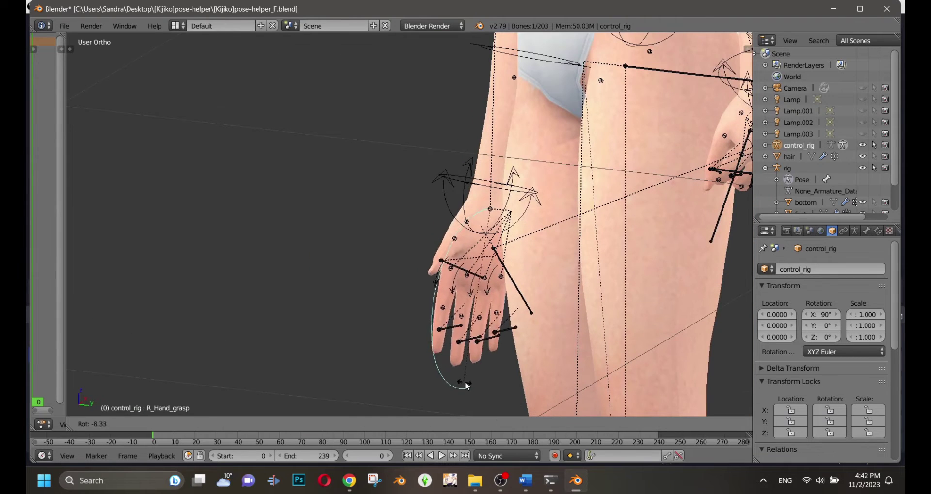
pyautogui.click(533, 199)
pyautogui.scroll(2, 535, 263)
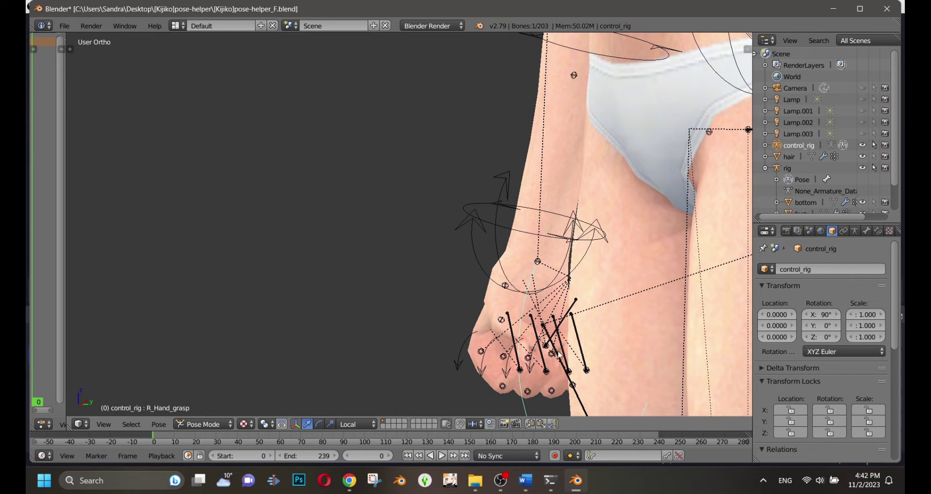
pyautogui.scroll(-5, 559, 355)
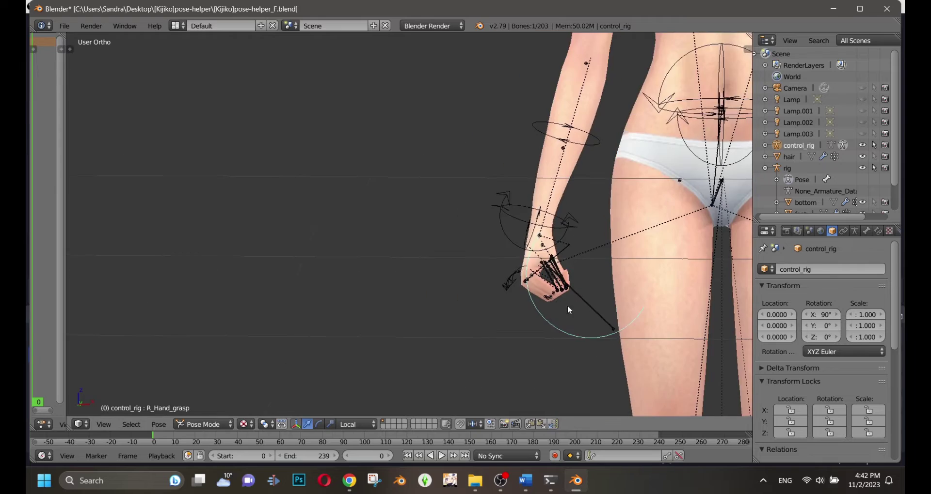
# Step: Move the R_Hand_handle control to reposition the clenched right hand beside the thigh
pyautogui.moveTo(567, 307); pyautogui.dragTo(513, 297, button='middle')
pyautogui.press('g')
pyautogui.click(442, 275)
pyautogui.moveTo(441, 275)
pyautogui.mouseDown(button='middle')
pyautogui.moveTo(452, 272)
pyautogui.moveTo(435, 280)
pyautogui.mouseUp(button='middle')
pyautogui.scroll(5, 452, 272)
pyautogui.scroll(2, 435, 281)
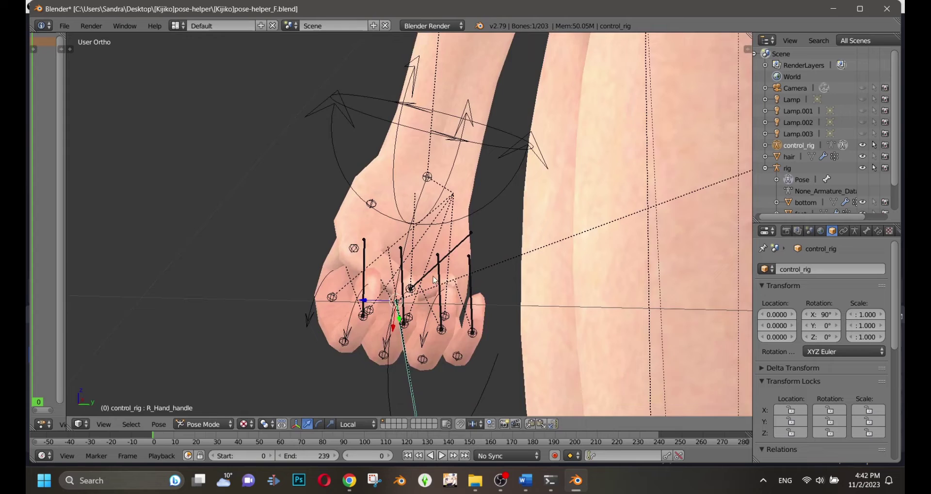
pyautogui.scroll(-2, 371, 267)
pyautogui.moveTo(372, 267); pyautogui.dragTo(562, 279, button='middle')
pyautogui.scroll(-2, 629, 300)
pyautogui.scroll(-1, 630, 302)
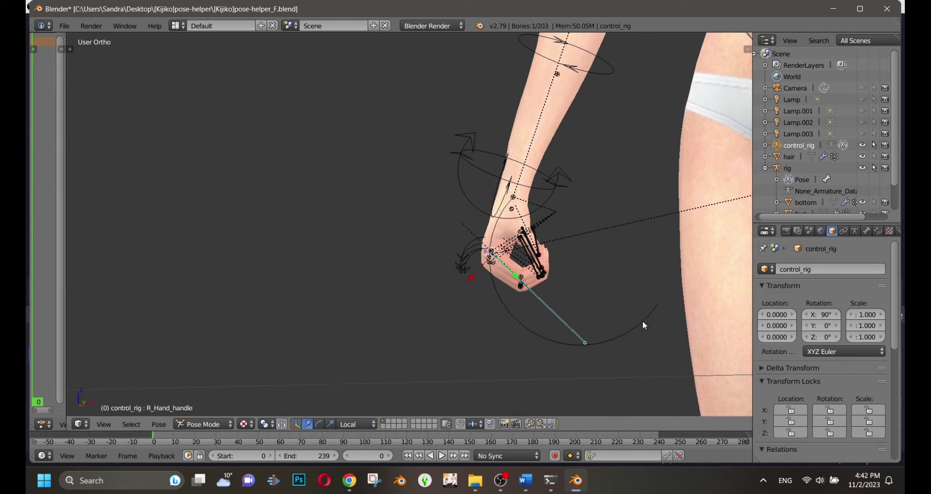
# Step: Rotate the R_Hand_grasp control to adjust the curl of all the right hand's fingers together
pyautogui.rightClick(642, 321)
pyautogui.press('r')
pyautogui.click(503, 312)
pyautogui.moveTo(502, 315); pyautogui.dragTo(485, 301, button='middle')
# Step: Move the Head_target control down in front of the face and enlarge the timeline area
pyautogui.scroll(-3, 598, 251)
pyautogui.keyDown('shift'); pyautogui.moveTo(599, 251); pyautogui.dragTo(432, 412, button='middle'); pyautogui.keyUp('shift')
pyautogui.scroll(-3, 462, 140)
pyautogui.rightClick(431, 110)
pyautogui.press('g')
pyautogui.click(431, 150)
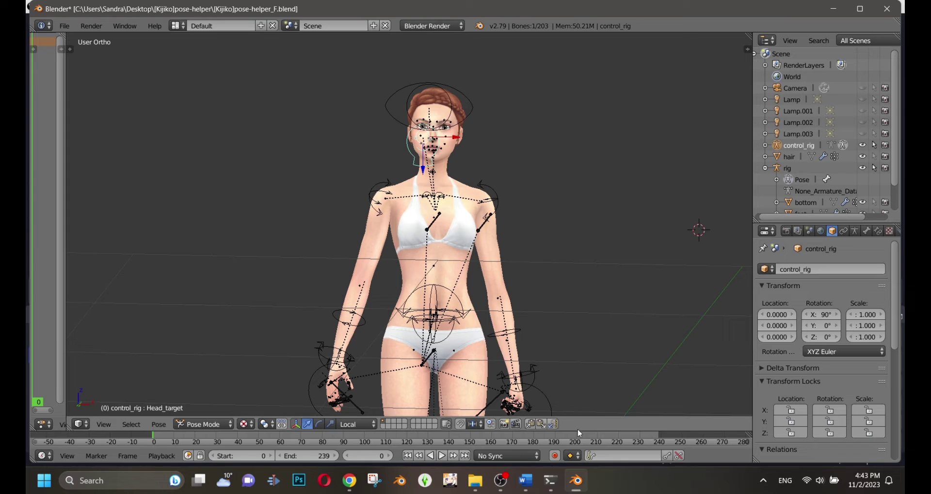
pyautogui.moveTo(578, 433); pyautogui.dragTo(578, 359)
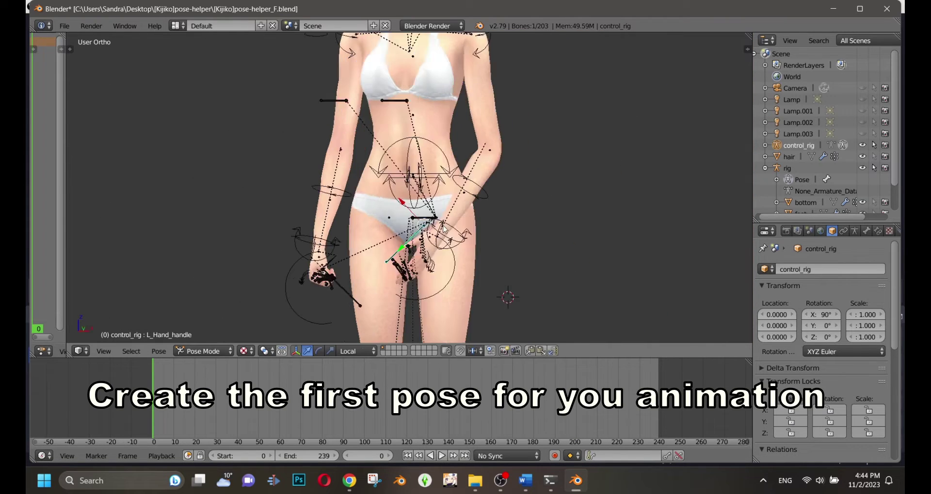
# Step: Move the L_Hand_handle control up to raise the left hand in front of the chest
pyautogui.moveTo(443, 228); pyautogui.dragTo(345, 250, button='middle')
pyautogui.press('r')
pyautogui.rightClick(343, 251)
pyautogui.press('g')
pyautogui.click(341, 109)
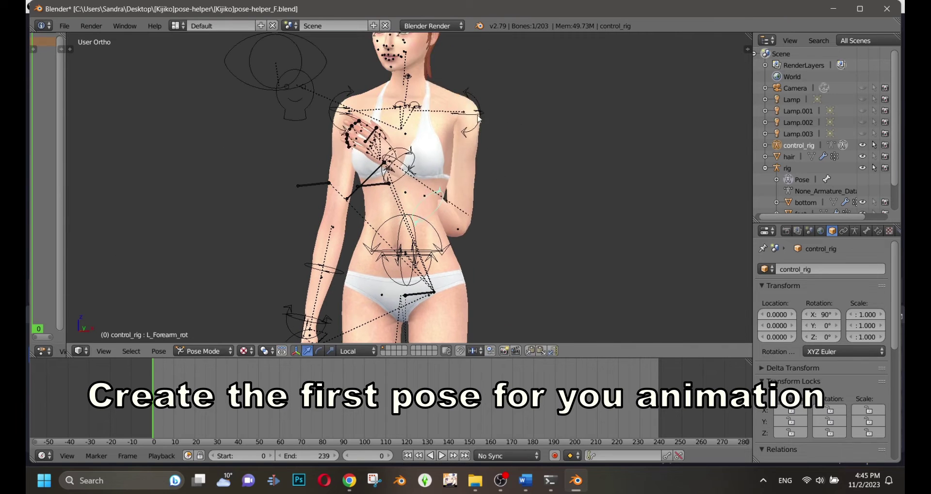
# Step: Rotate the L_UpperArm control from two viewing angles to bring the left elbow beside the torso
pyautogui.rightClick(478, 118)
pyautogui.press('r')
pyautogui.click(484, 102)
pyautogui.moveTo(484, 103); pyautogui.dragTo(412, 106, button='middle')
pyautogui.press('r')
pyautogui.click(398, 145)
pyautogui.moveTo(398, 145); pyautogui.dragTo(481, 154, button='middle')
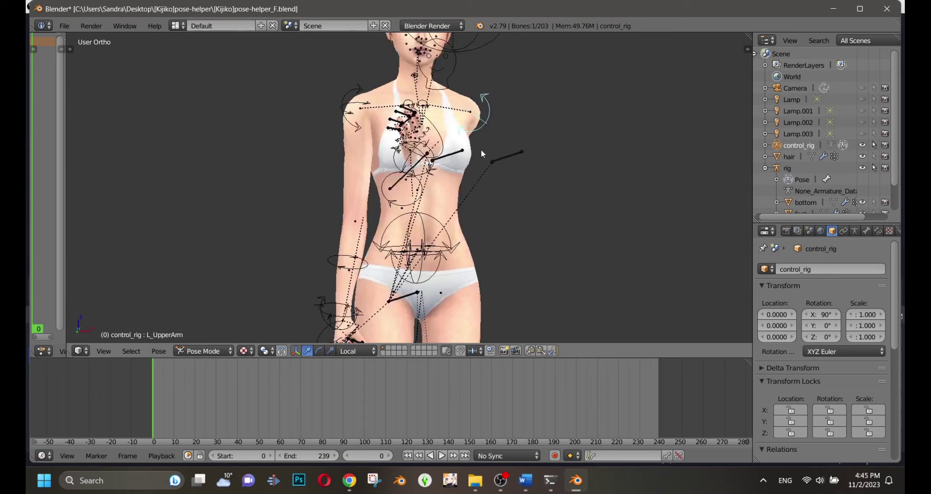
# Step: Move the left hand out beside the shoulder and rotate it freely so the palm faces forward in a wave
pyautogui.rightClick(440, 143)
pyautogui.press('g')
pyautogui.click(526, 114)
pyautogui.moveTo(526, 114); pyautogui.dragTo(468, 169, button='middle')
pyautogui.scroll(1, 459, 189)
pyautogui.rightClick(487, 206)
pyautogui.press('r')
pyautogui.press('r')
pyautogui.click(378, 165)
# Step: Nudge the L_Hand_handle control outward and adjust the raised hand's twist with the L_Hand_rot control
pyautogui.scroll(-2, 465, 189)
pyautogui.rightClick(445, 218)
pyautogui.press('g')
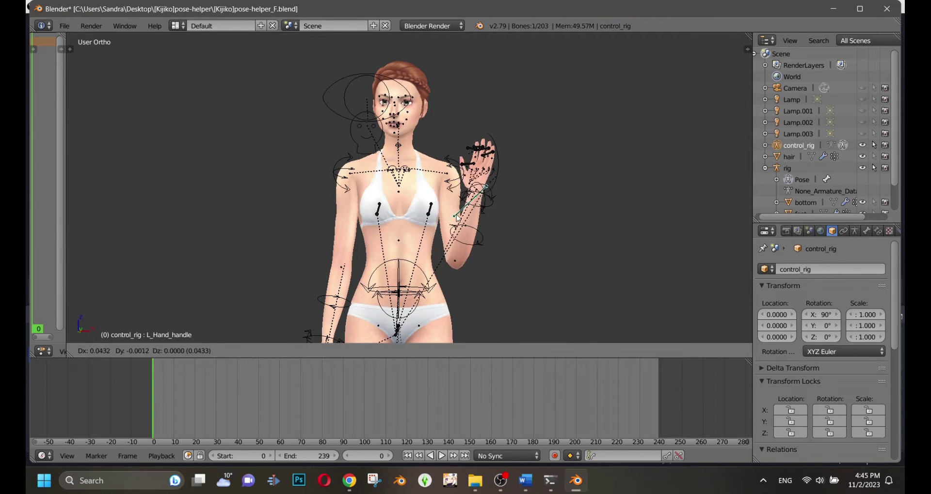
pyautogui.moveTo(458, 218); pyautogui.dragTo(505, 210, button='right')
pyautogui.click(498, 213)
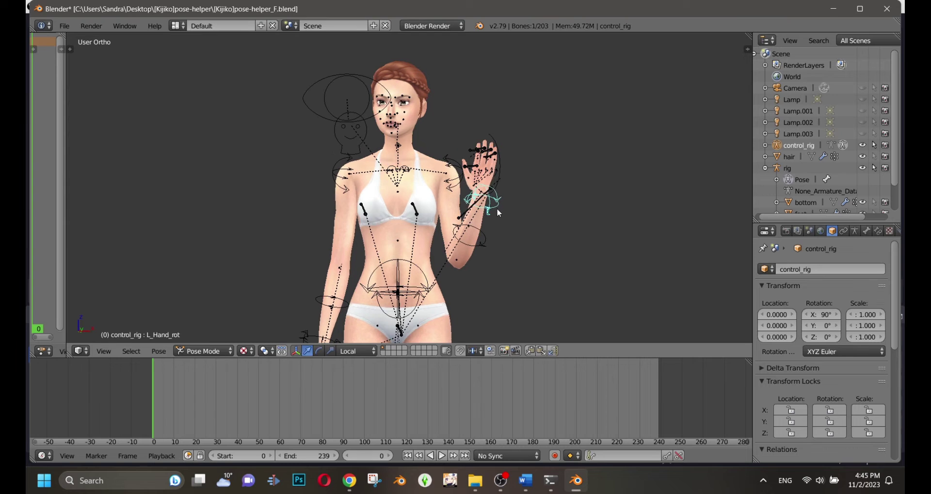
pyautogui.click(561, 239)
# Step: Rotate the R_UpperArm control to adjust the right arm at the shoulder
pyautogui.scroll(-3, 469, 183)
pyautogui.keyDown('shift'); pyautogui.moveTo(470, 182); pyautogui.dragTo(499, 116, button='middle'); pyautogui.keyUp('shift')
pyautogui.scroll(3, 436, 218)
pyautogui.moveTo(428, 273); pyautogui.dragTo(447, 249, button='right')
pyautogui.keyDown('shift'); pyautogui.moveTo(447, 250); pyautogui.dragTo(446, 347, button='middle'); pyautogui.keyUp('shift')
pyautogui.rightClick(386, 155)
pyautogui.press('r')
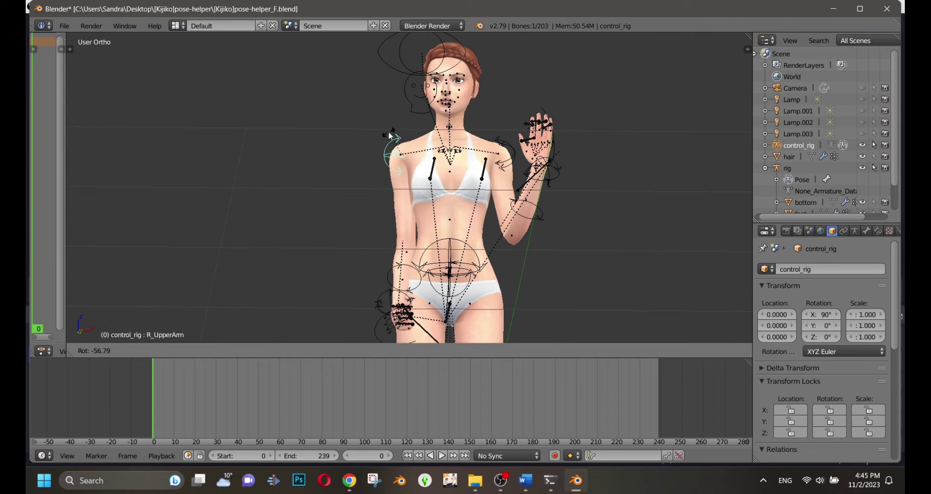
pyautogui.click(390, 137)
# Step: Adjust the lowered right hand's position and rotate R_UpperArm again from the side to refine the arm's angle
pyautogui.keyDown('shift'); pyautogui.moveTo(412, 281); pyautogui.dragTo(473, 209, button='middle'); pyautogui.keyUp('shift')
pyautogui.rightClick(490, 271)
pyautogui.click(464, 288)
pyautogui.moveTo(464, 286); pyautogui.dragTo(524, 268, button='middle')
pyautogui.rightClick(478, 95)
pyautogui.press('r')
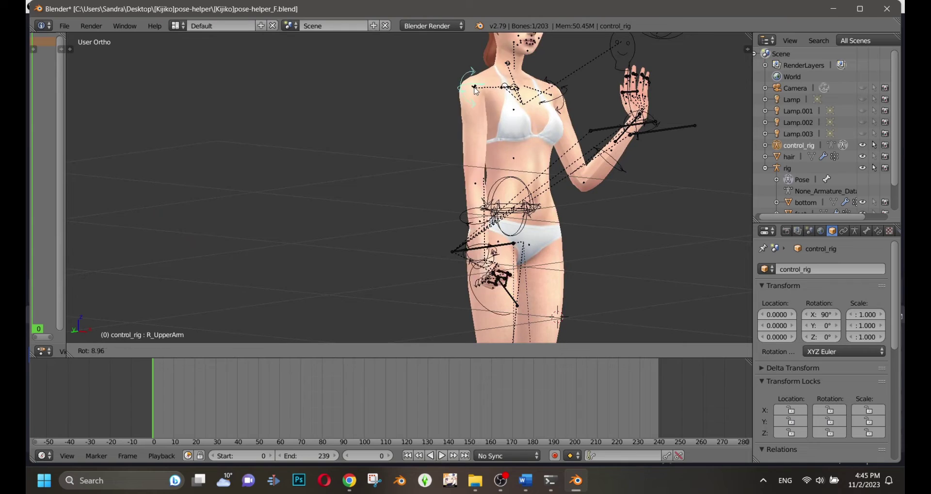
pyautogui.click(478, 100)
# Step: Move the R_Hand_handle control so the right hand hangs naturally beside the thigh
pyautogui.moveTo(477, 160); pyautogui.dragTo(334, 218, button='middle')
pyautogui.rightClick(330, 279)
pyautogui.press('g')
pyautogui.click(356, 272)
pyautogui.moveTo(357, 271); pyautogui.dragTo(471, 277, button='middle')
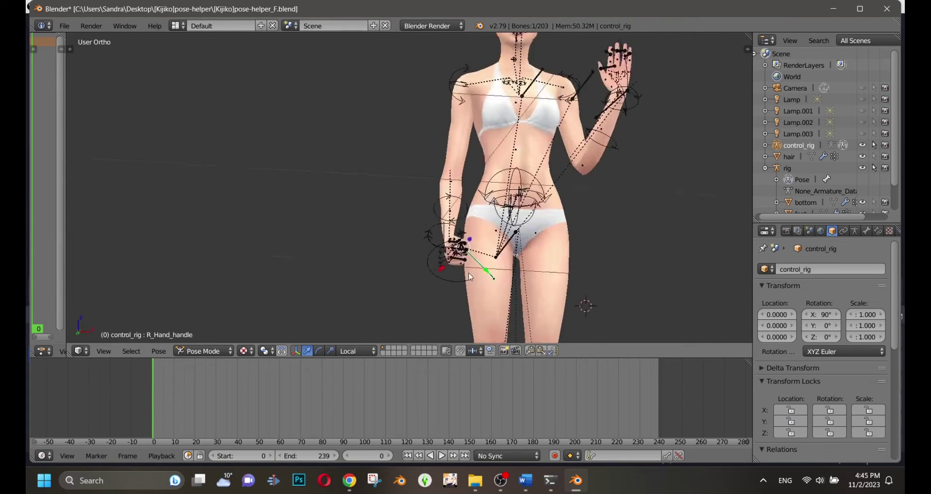
# Step: Rotate the R_Index control to open the right index finger out of the fist
pyautogui.scroll(4, 438, 271)
pyautogui.rightClick(412, 197)
pyautogui.press('r')
pyautogui.click(404, 151)
pyautogui.moveTo(403, 151); pyautogui.dragTo(456, 189, button='middle')
pyautogui.scroll(3, 456, 194)
pyautogui.rightClick(463, 211)
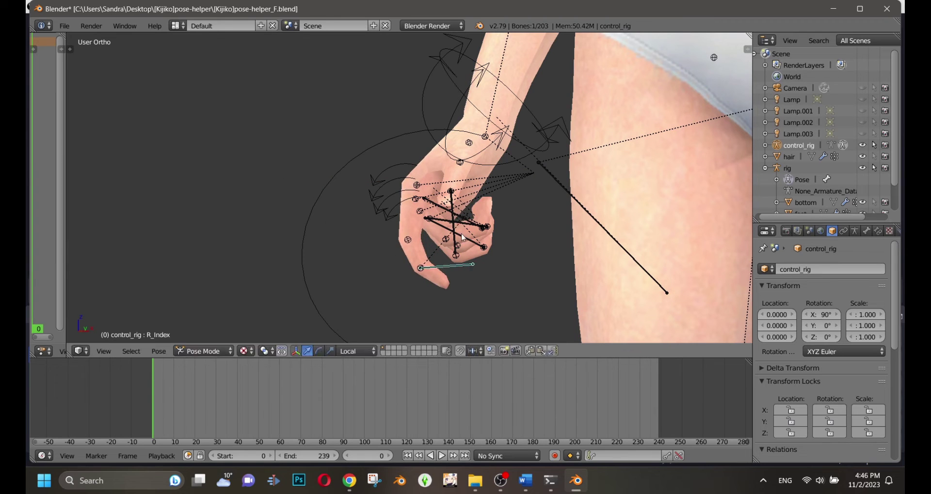
pyautogui.click(518, 151)
# Step: Rotate the R_Thumb control to swing the right thumb away from the curled fingers
pyautogui.scroll(-4, 518, 213)
pyautogui.rightClick(562, 220)
pyautogui.press('r')
pyautogui.moveTo(518, 227); pyautogui.dragTo(554, 261, button='middle')
pyautogui.click(538, 256)
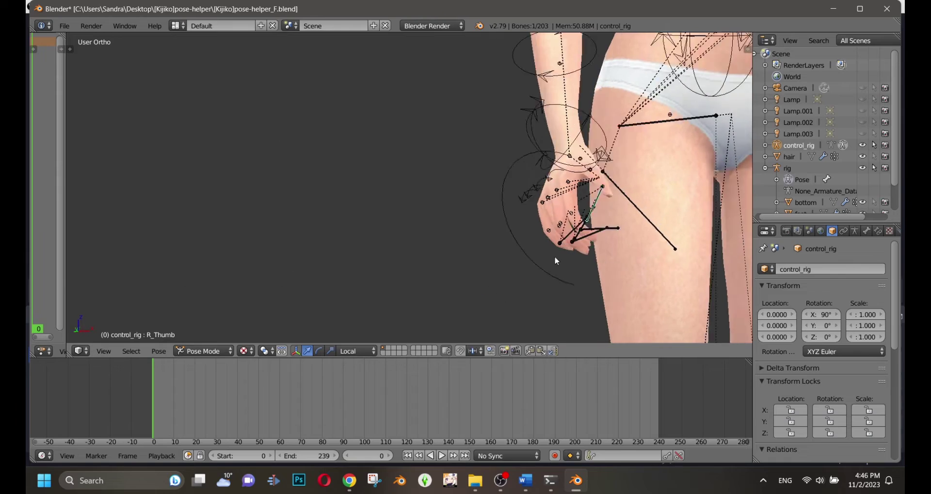
# Step: Rotate the R_Ring control and a neighbouring finger control to relax the right hand's fingers
pyautogui.scroll(4, 475, 199)
pyautogui.moveTo(476, 199); pyautogui.dragTo(469, 233, button='middle')
pyautogui.moveTo(484, 203); pyautogui.dragTo(490, 200, button='right')
pyautogui.rightClick(490, 198)
pyautogui.rightClick(492, 196)
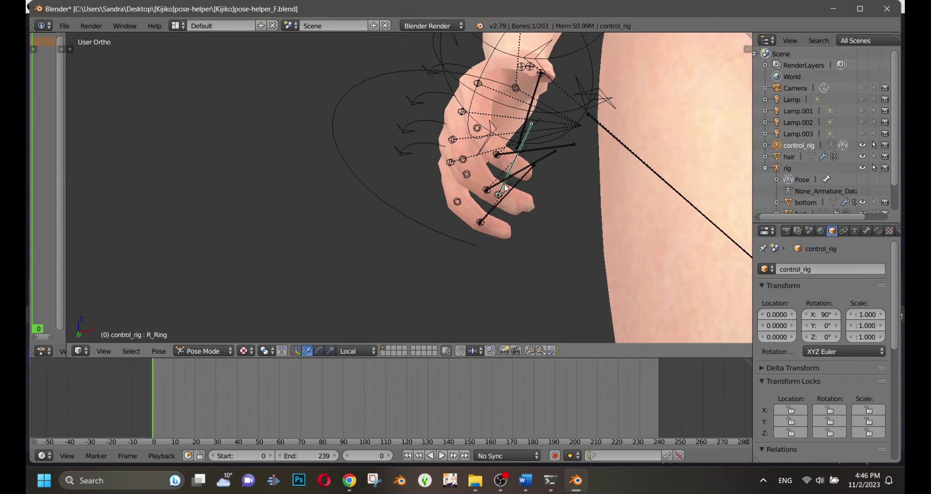
pyautogui.press('r')
pyautogui.click(544, 166)
pyautogui.moveTo(544, 166); pyautogui.dragTo(516, 173, button='middle')
pyautogui.rightClick(524, 236)
pyautogui.press('r')
pyautogui.click(517, 218)
# Step: Rotate the R_Thumb control freely to settle the right thumb into a relaxed position
pyautogui.rightClick(515, 173)
pyautogui.press('r')
pyautogui.press('r')
pyautogui.moveTo(501, 228)
pyautogui.mouseDown(button='middle')
pyautogui.moveTo(581, 218)
pyautogui.moveTo(509, 222)
pyautogui.mouseUp(button='middle')
pyautogui.click(574, 214)
pyautogui.scroll(-9, 509, 222)
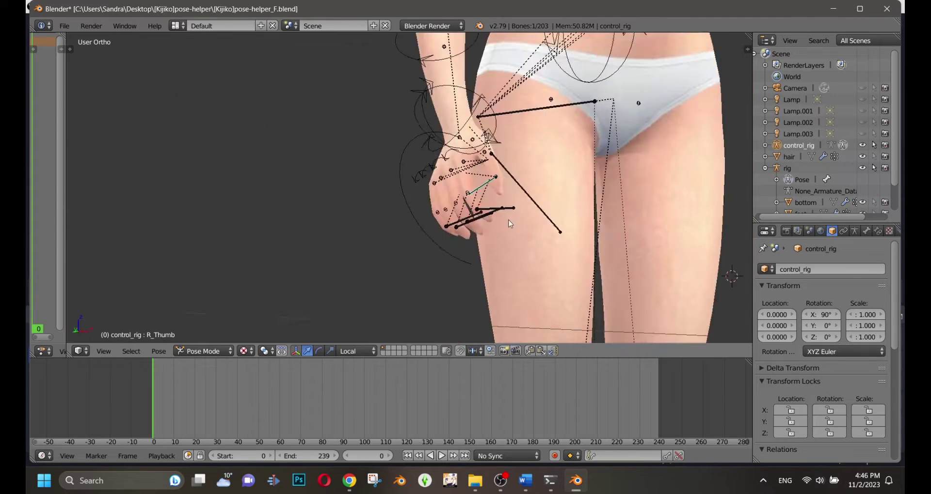
# Step: Rotate the Spine0 control slightly to tilt the upper body
pyautogui.keyDown('shift'); pyautogui.moveTo(518, 136); pyautogui.dragTo(497, 193, button='middle'); pyautogui.keyUp('shift')
pyautogui.scroll(2, 522, 156)
pyautogui.keyDown('shift'); pyautogui.moveTo(522, 155); pyautogui.dragTo(487, 152, button='middle'); pyautogui.keyUp('shift')
pyautogui.rightClick(455, 187)
pyautogui.press('r')
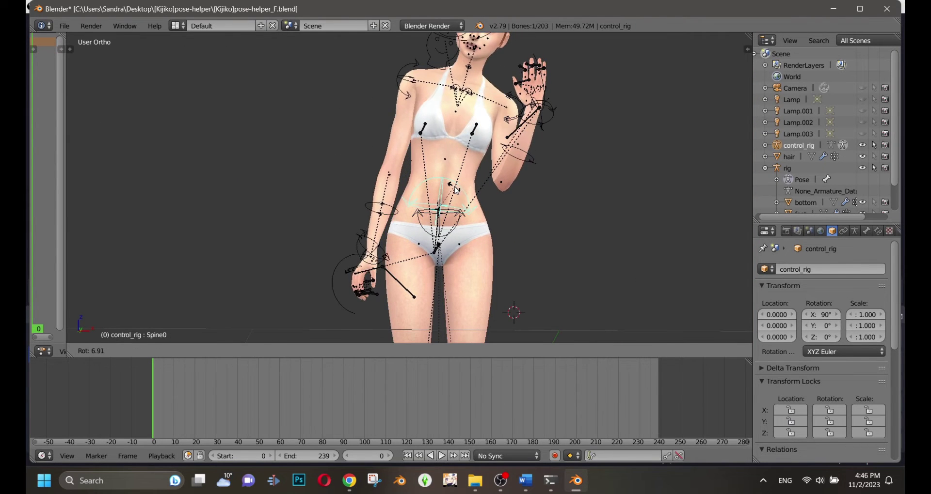
pyautogui.click(452, 189)
# Step: Move the Head_target control sideways and down so the face points straight ahead
pyautogui.keyDown('shift'); pyautogui.moveTo(447, 85); pyautogui.dragTo(442, 129, button='middle'); pyautogui.keyUp('shift')
pyautogui.rightClick(420, 83)
pyautogui.press('g')
pyautogui.click(450, 101)
# Step: Rotate the Spine0 control slightly in the opposite direction to straighten the torso
pyautogui.rightClick(453, 236)
pyautogui.press('r')
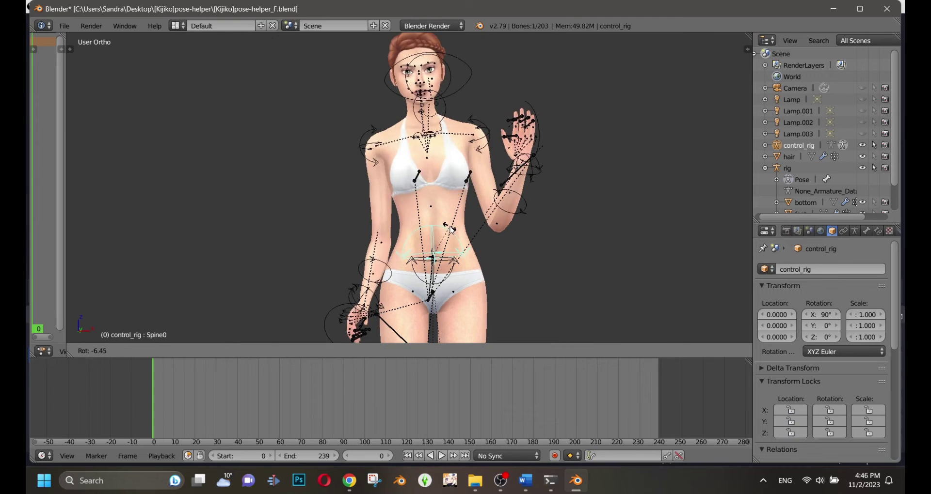
pyautogui.click(445, 227)
# Step: Move the Eye_target control slightly upward to raise the figure's gaze
pyautogui.scroll(-2, 447, 203)
pyautogui.moveTo(446, 201); pyautogui.dragTo(434, 209, button='middle')
pyautogui.scroll(1, 436, 206)
pyautogui.keyDown('shift'); pyautogui.moveTo(451, 112); pyautogui.dragTo(446, 173, button='middle'); pyautogui.keyUp('shift')
pyautogui.scroll(2, 446, 170)
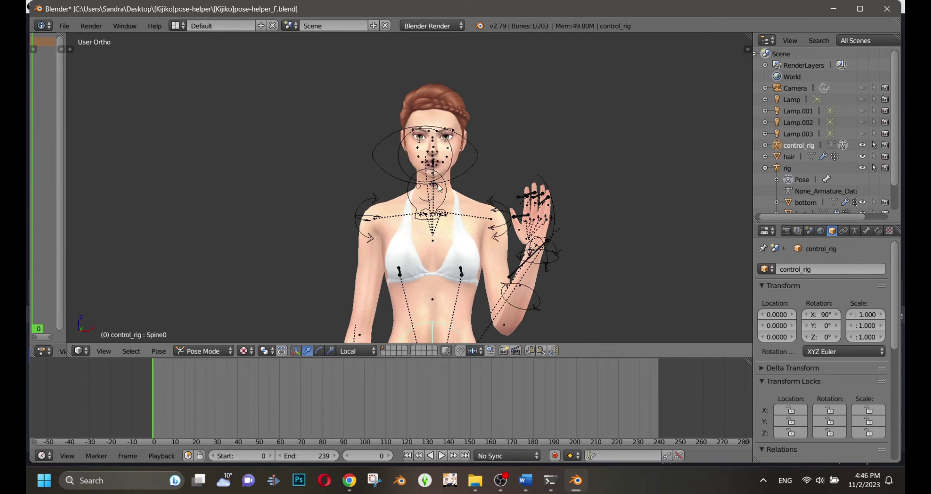
pyautogui.rightClick(471, 145)
pyautogui.press('g')
pyautogui.click(475, 129)
pyautogui.scroll(-2, 475, 129)
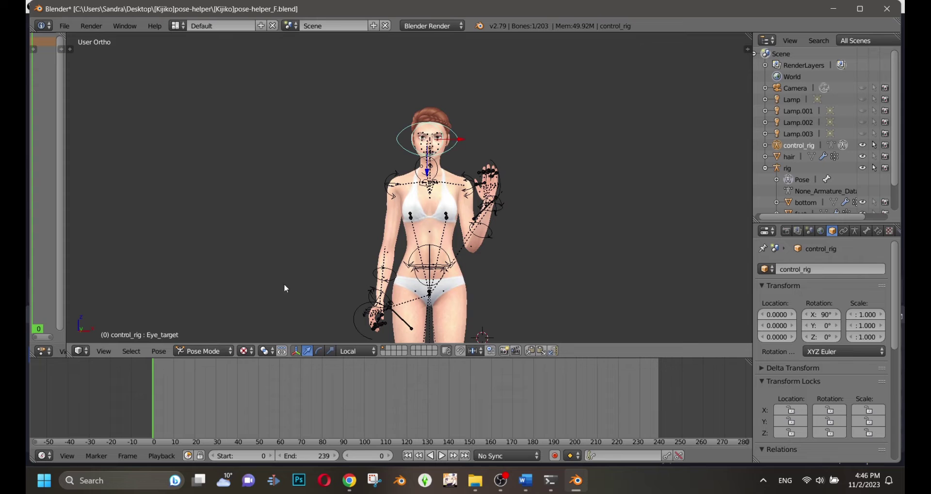
# Step: Insert a keyframe for all control_rig bones at frame 0 to store the first pose
pyautogui.press('a')
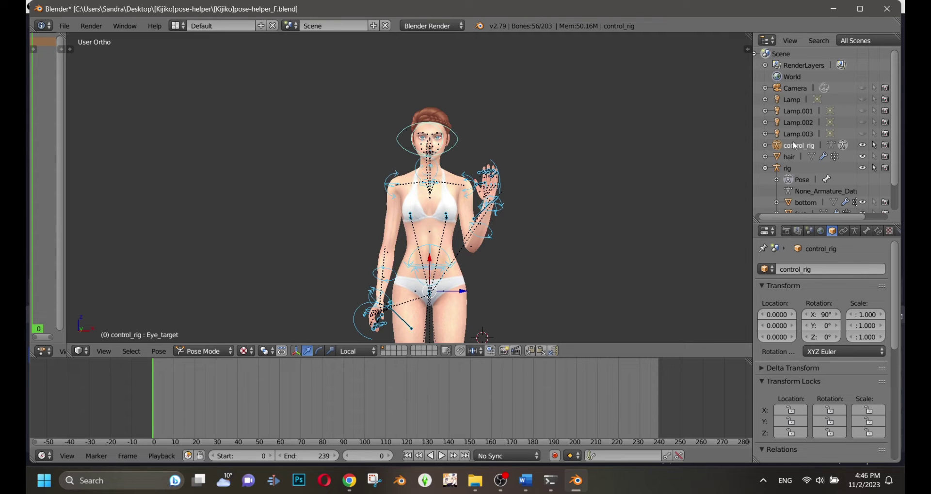
pyautogui.press('i')
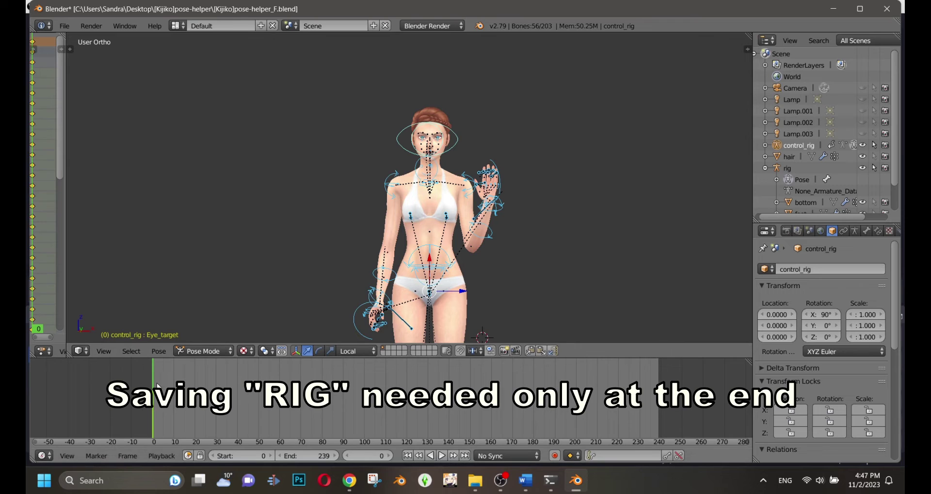
# Step: Set the current frame to 30 on the timeline
pyautogui.moveTo(163, 389); pyautogui.dragTo(229, 394)
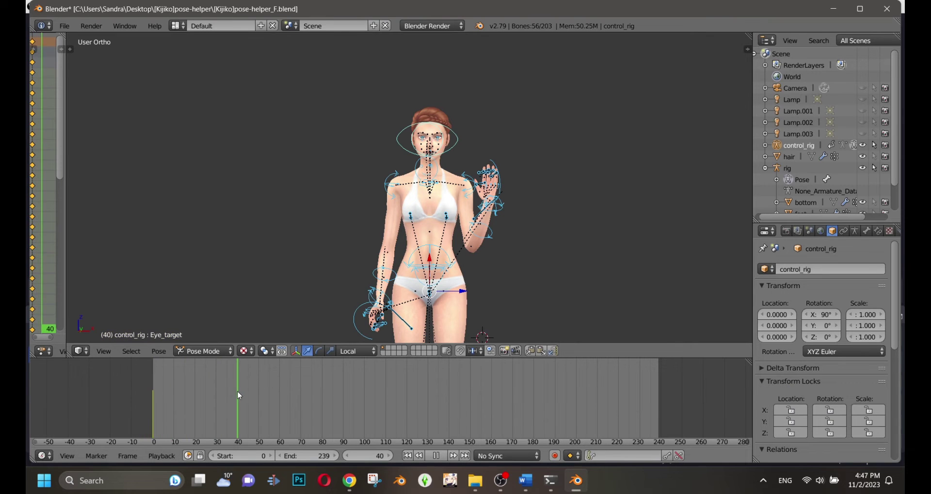
pyautogui.scroll(3, 446, 238)
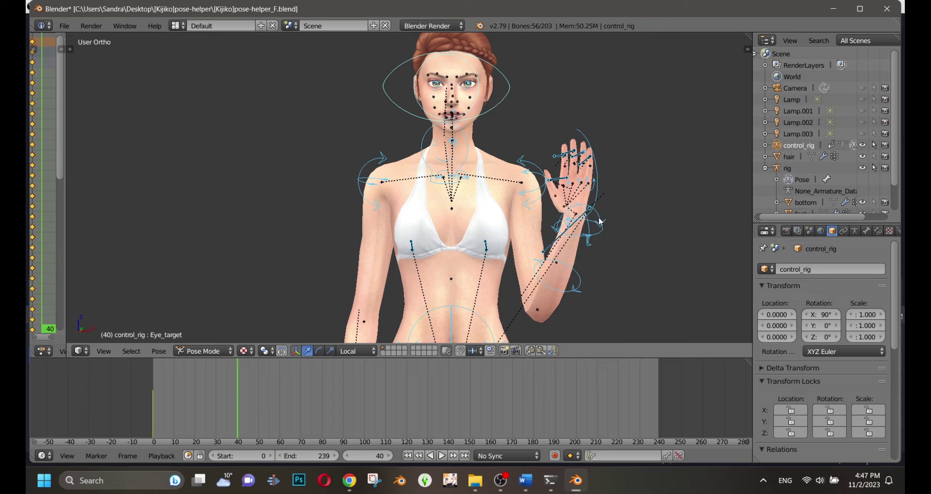
pyautogui.moveTo(232, 387); pyautogui.dragTo(217, 391)
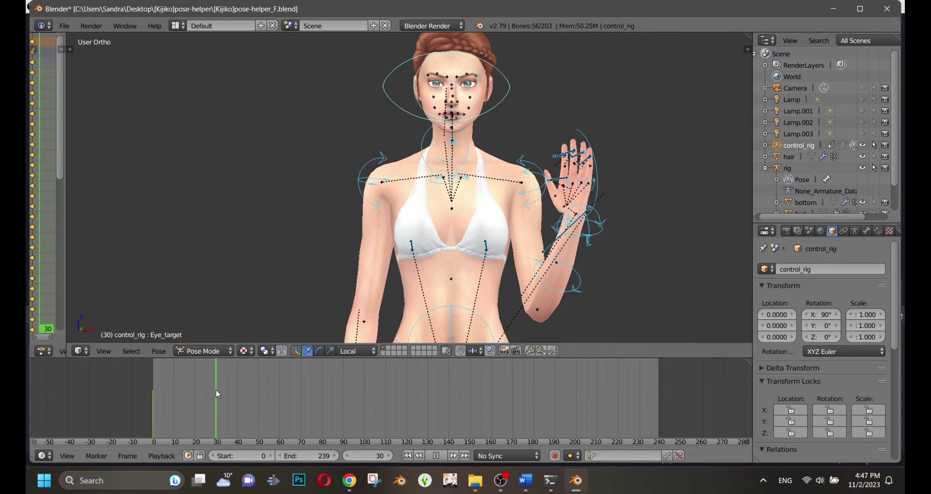
pyautogui.moveTo(436, 150); pyautogui.dragTo(367, 163, button='middle')
pyautogui.keyDown('shift'); pyautogui.moveTo(367, 162); pyautogui.dragTo(567, 237, button='middle'); pyautogui.keyUp('shift')
pyautogui.scroll(5, 370, 241)
pyautogui.scroll(3, 348, 238)
pyautogui.rightClick(338, 199)
pyautogui.press('r')
pyautogui.click(370, 275)
pyautogui.hotkey('ctrl', 'z')
# Step: Rotate the L_Hand_rot control to tilt the raised left hand outward at frame 30
pyautogui.scroll(-6, 327, 215)
pyautogui.scroll(-2, 472, 183)
pyautogui.keyDown('shift'); pyautogui.moveTo(567, 238); pyautogui.dragTo(568, 199, button='middle'); pyautogui.keyUp('shift')
pyautogui.rightClick(562, 197)
pyautogui.press('r')
pyautogui.click(560, 210)
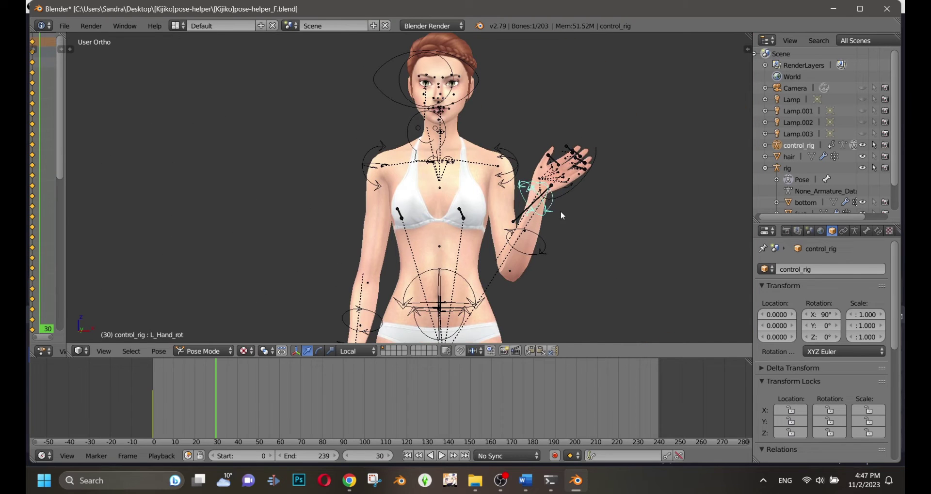
# Step: Insert a keyframe for all control_rig bones at frame 30
pyautogui.press('a')
pyautogui.press('a')
pyautogui.press('i')
pyautogui.click(560, 212)
# Step: At frame 40, rotate the R_UpLid and L_UpLid controls down to close both eyes
pyautogui.moveTo(242, 388); pyautogui.dragTo(237, 388)
pyautogui.keyDown('shift'); pyautogui.moveTo(413, 72); pyautogui.dragTo(328, 165, button='middle'); pyautogui.keyUp('shift')
pyautogui.scroll(9, 395, 167)
pyautogui.rightClick(277, 123)
pyautogui.press('r')
pyautogui.click(302, 177)
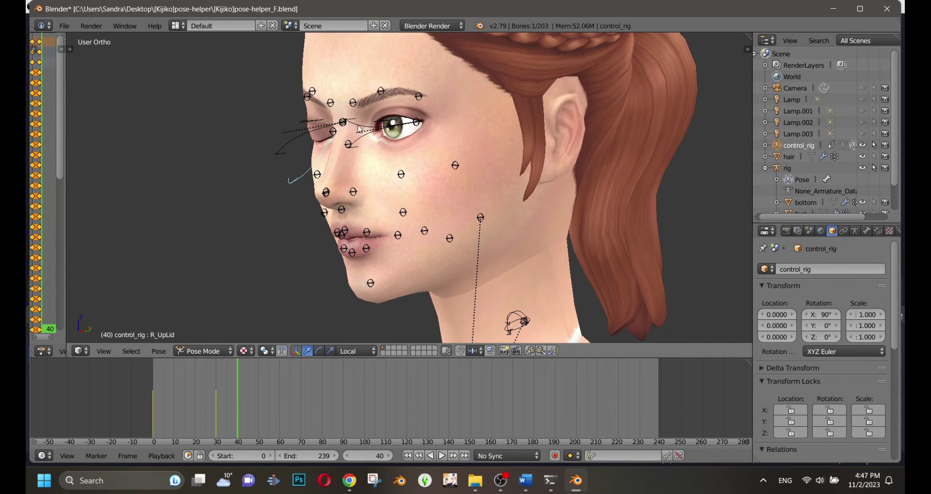
pyautogui.rightClick(362, 130)
pyautogui.press('r')
pyautogui.click(379, 183)
# Step: Insert a keyframe for all control_rig bones at frame 40 to store the closed eyes
pyautogui.press('a')
pyautogui.press('a')
pyautogui.press('i')
pyautogui.click(366, 197)
# Step: At frame 50, rotate the R_UpLid and L_UpLid controls up to reopen both eyes
pyautogui.scroll(-1, 366, 197)
pyautogui.hotkey('alt', 'a')
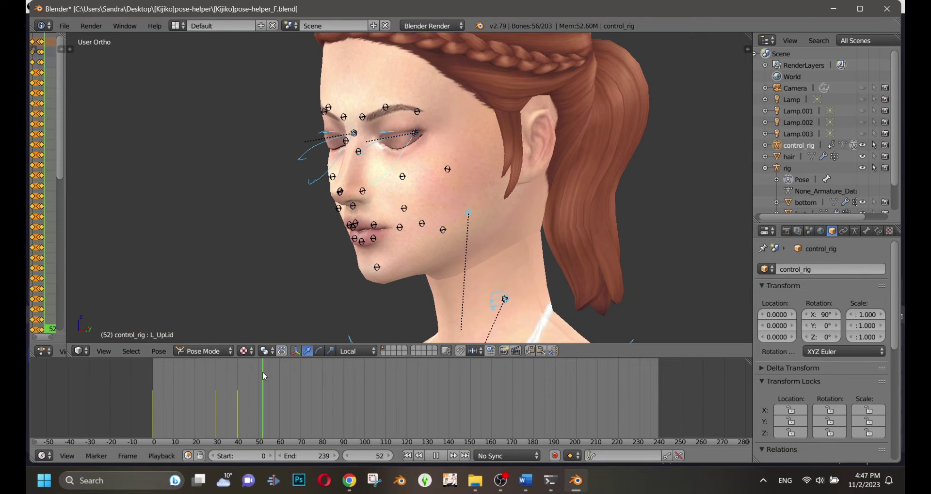
pyautogui.moveTo(262, 372)
pyautogui.mouseDown()
pyautogui.moveTo(238, 381)
pyautogui.moveTo(258, 382)
pyautogui.mouseUp()
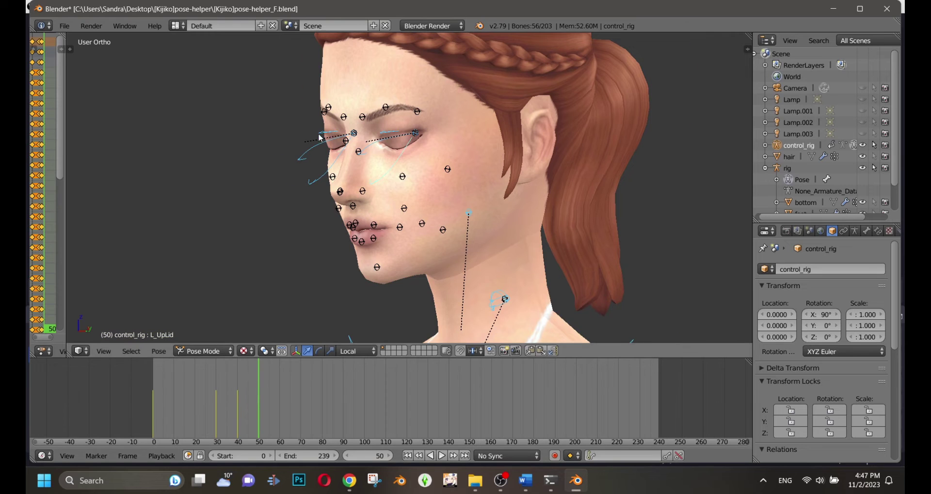
pyautogui.scroll(3, 250, 160)
pyautogui.rightClick(246, 114)
pyautogui.press('r')
pyautogui.rightClick(247, 106)
pyautogui.rightClick(257, 162)
pyautogui.press('r')
pyautogui.click(260, 95)
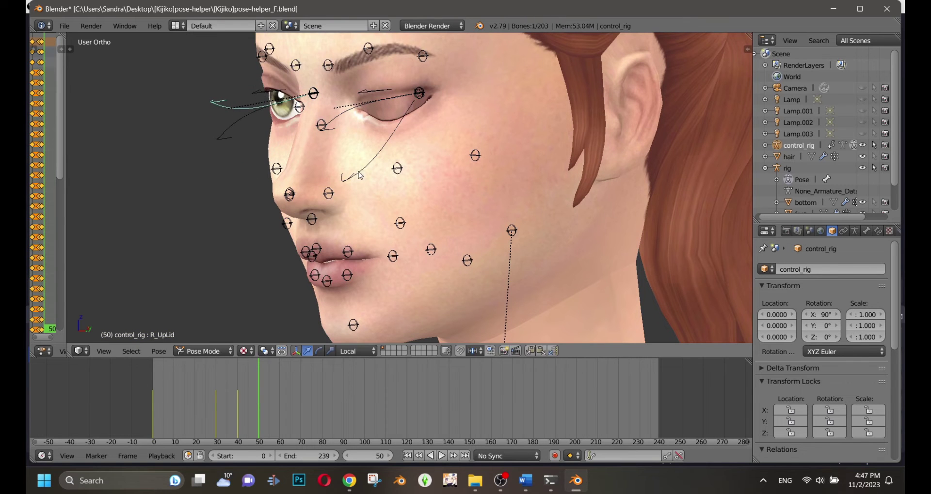
pyautogui.rightClick(358, 171)
pyautogui.press('r')
pyautogui.click(362, 95)
# Step: Rotate the L_Hand_rot control to tilt the raised left hand back inward at frame 50
pyautogui.scroll(-4, 363, 94)
pyautogui.moveTo(362, 95)
pyautogui.mouseDown(button='middle')
pyautogui.moveTo(399, 90)
pyautogui.moveTo(377, 93)
pyautogui.mouseUp(button='middle')
pyautogui.scroll(-5, 379, 96)
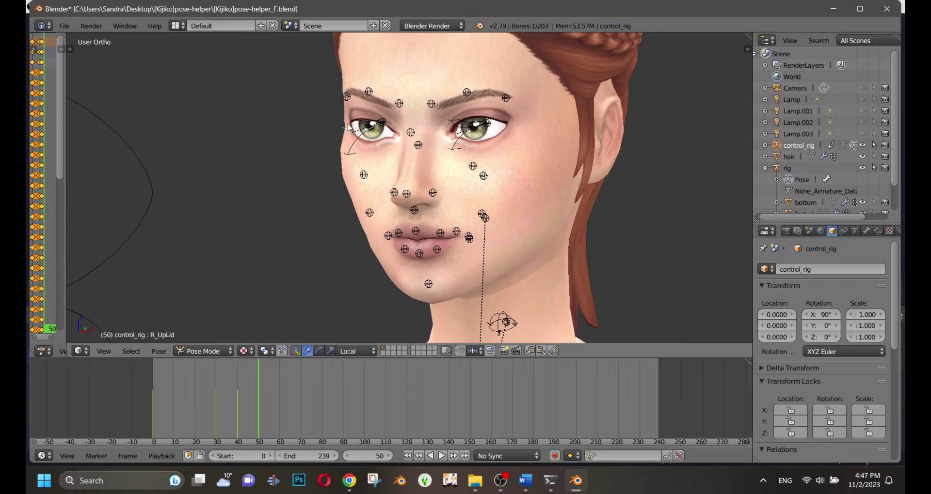
pyautogui.rightClick(598, 266)
pyautogui.press('r')
pyautogui.click(551, 259)
pyautogui.scroll(-3, 546, 257)
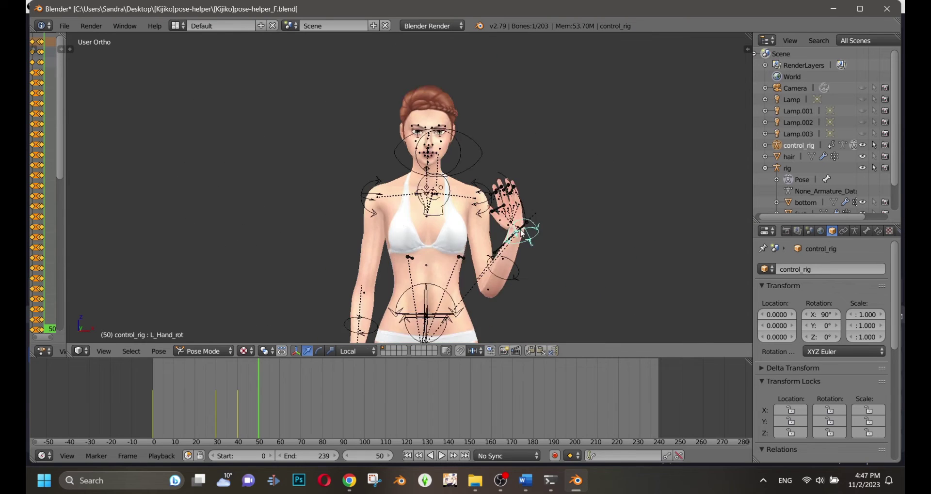
# Step: Insert a keyframe for all control_rig bones at frame 50
pyautogui.press('a')
pyautogui.press('a')
pyautogui.press('i')
pyautogui.click(517, 242)
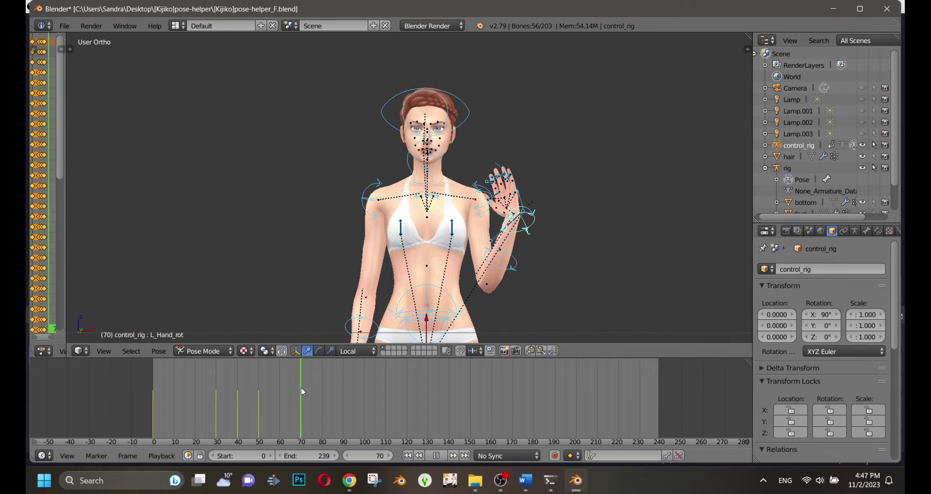
# Step: At frame 70, rotate the L_Hand_rot control to tilt the raised left hand outward again
pyautogui.rightClick(528, 231)
pyautogui.press('r')
pyautogui.click(500, 222)
# Step: Move the left and right mouth-corner bones of the rig outward and up to form a smile at frame 70
pyautogui.scroll(3, 494, 232)
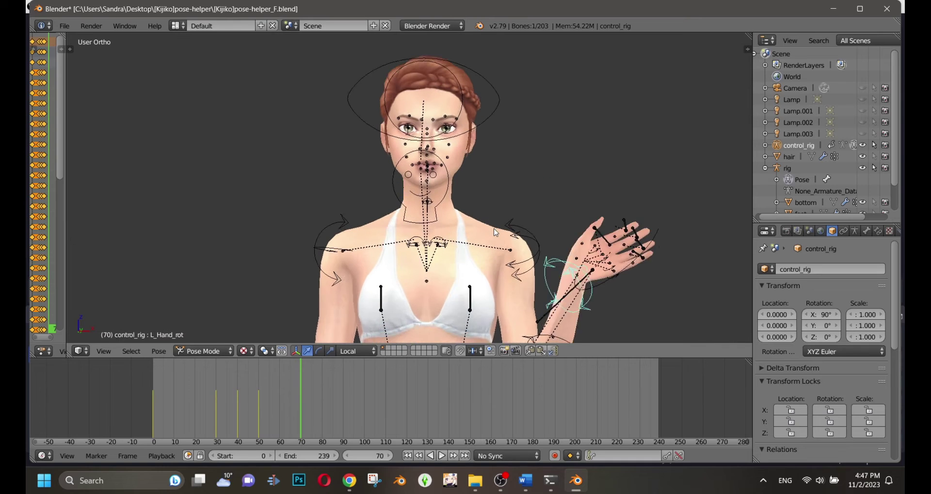
pyautogui.scroll(1, 495, 232)
pyautogui.press('a')
pyautogui.press('a')
pyautogui.scroll(2, 485, 225)
pyautogui.keyDown('shift'); pyautogui.moveTo(475, 216); pyautogui.dragTo(463, 278, button='middle'); pyautogui.keyUp('shift')
pyautogui.scroll(2, 463, 277)
pyautogui.rightClick(471, 223)
pyautogui.press('g')
pyautogui.click(478, 215)
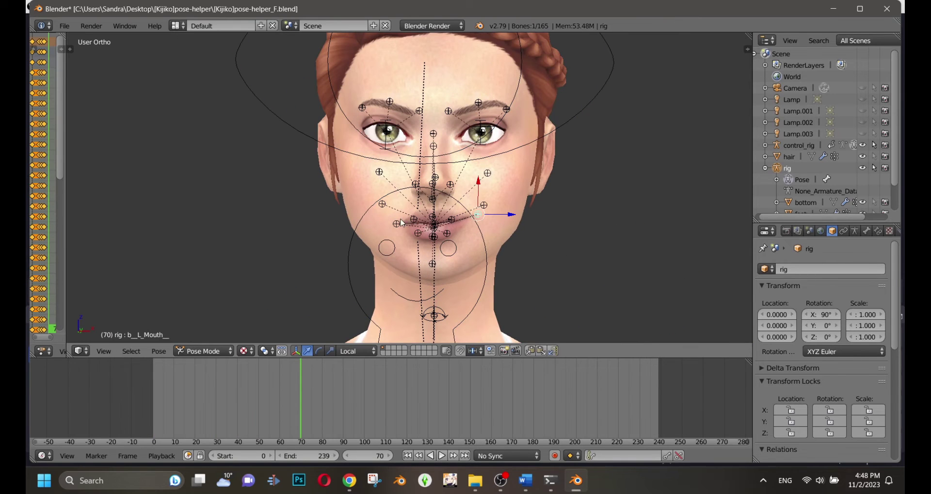
pyautogui.rightClick(398, 224)
pyautogui.press('g')
pyautogui.click(386, 212)
# Step: Rotate the b__Jaw__ bone slightly to part the lips, and shift the Eye_target control
pyautogui.rightClick(435, 178)
pyautogui.press('r')
pyautogui.press('r')
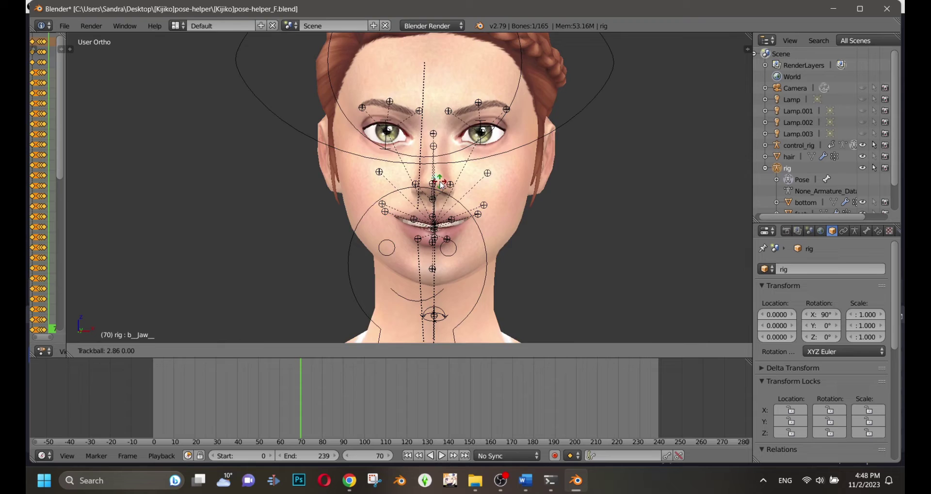
pyautogui.click(440, 183)
pyautogui.scroll(-5, 439, 182)
pyautogui.rightClick(464, 158)
pyautogui.press('g')
pyautogui.click(460, 168)
# Step: Insert a LocRot keyframe for all control_rig bones at frame 70
pyautogui.scroll(-4, 449, 189)
pyautogui.press('a')
pyautogui.press('a')
pyautogui.press('i')
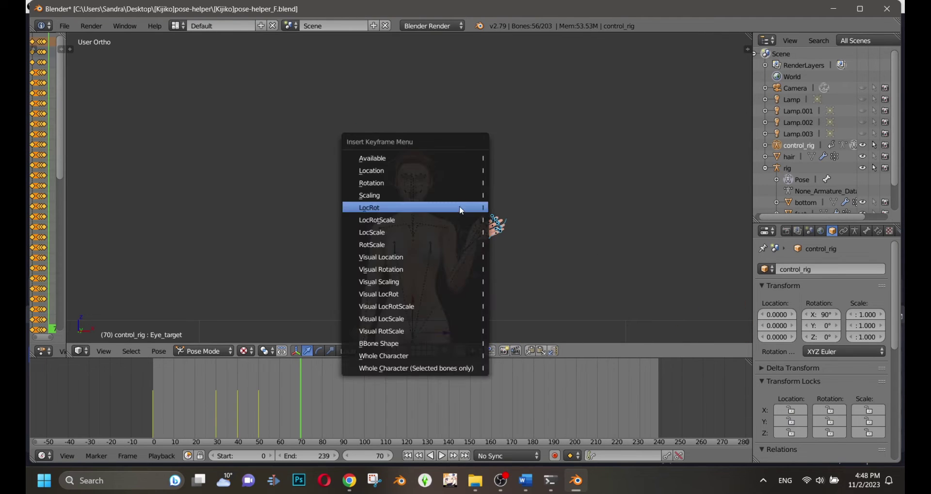
pyautogui.click(461, 209)
# Step: At frame 90, rotate the b__Jaw__ bone to close the mouth and lower the b__L_Mouth__ corner slightly
pyautogui.moveTo(340, 382); pyautogui.dragTo(342, 382)
pyautogui.scroll(7, 427, 203)
pyautogui.moveTo(448, 194)
pyautogui.mouseDown(button='middle')
pyautogui.moveTo(407, 197)
pyautogui.moveTo(449, 186)
pyautogui.mouseUp(button='middle')
pyautogui.rightClick(425, 180)
pyautogui.scroll(3, 449, 186)
pyautogui.press('r')
pyautogui.press('r')
pyautogui.click(451, 182)
pyautogui.scroll(1, 453, 187)
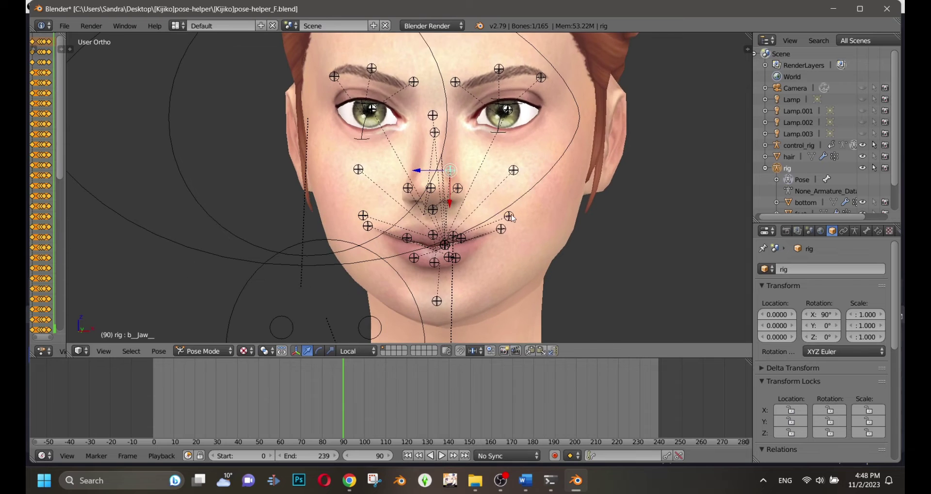
pyautogui.rightClick(494, 233)
pyautogui.press('g')
pyautogui.click(495, 237)
# Step: Rotate the L_Hand_rot control to tilt the raised left hand back inward at frame 90
pyautogui.scroll(-5, 496, 237)
pyautogui.keyDown('shift'); pyautogui.moveTo(500, 235); pyautogui.dragTo(526, 75, button='middle'); pyautogui.keyUp('shift')
pyautogui.scroll(-2, 565, 139)
pyautogui.rightClick(553, 208)
pyautogui.press('r')
pyautogui.click(544, 249)
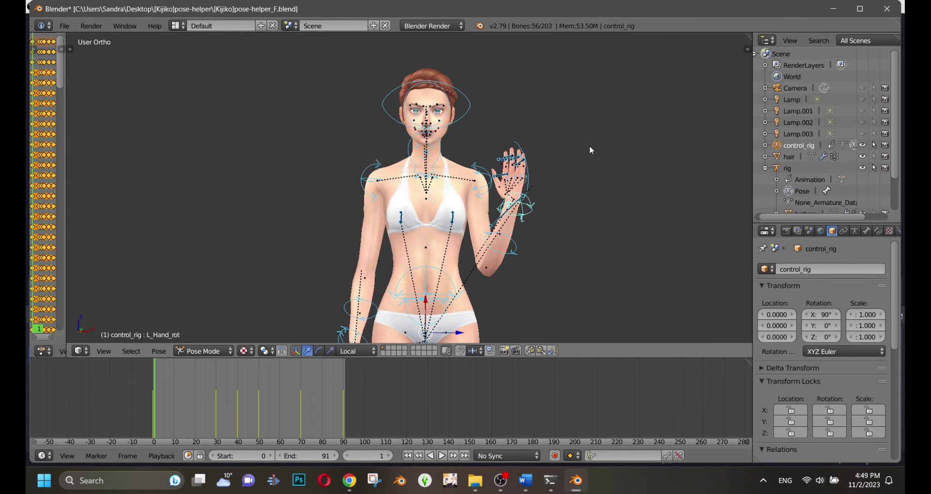
# Step: Insert a keyframe for all control_rig bones at frame 1
pyautogui.press('a')
pyautogui.press('a')
pyautogui.press('i')
pyautogui.click(591, 150)
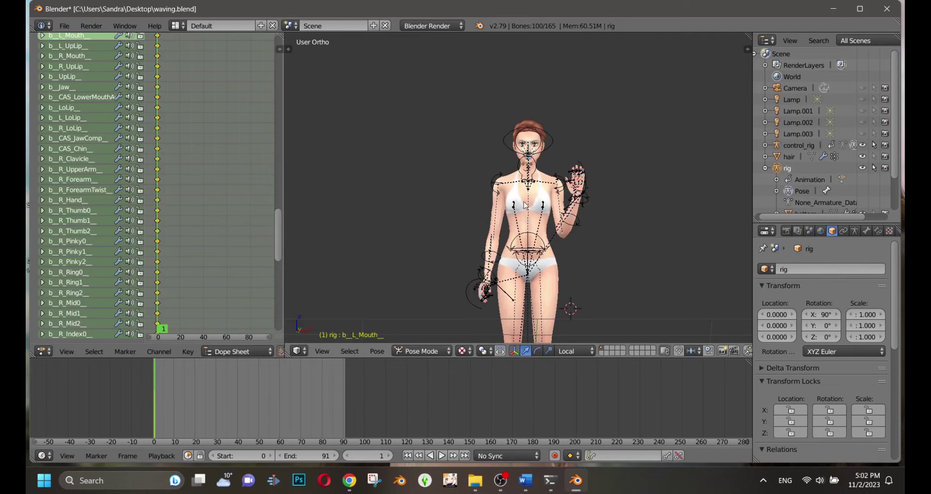
# Step: Select control_rig and play the animation to check its keyframed waving motion
pyautogui.click(799, 148)
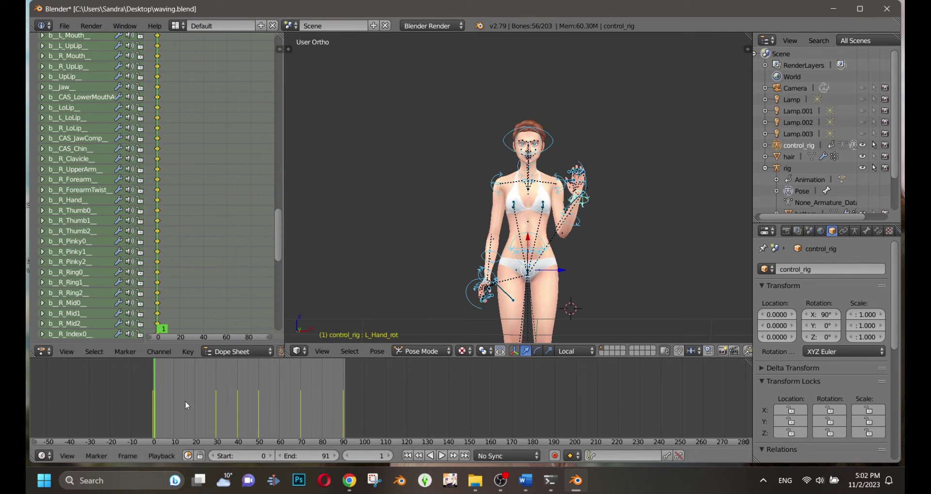
pyautogui.hotkey('alt', 'a')
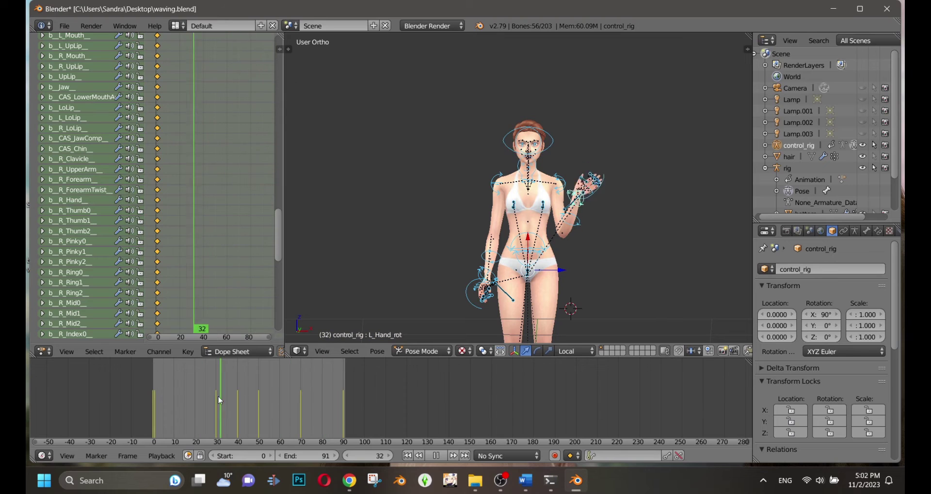
pyautogui.hotkey('alt', 'a')
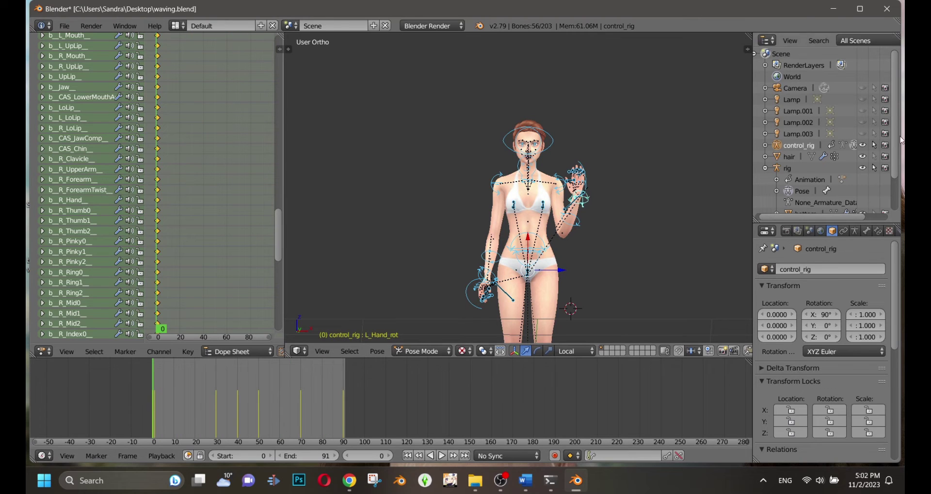
# Step: Select the rig armature, go to frame 90 and insert a LocRot keyframe for its selected bones
pyautogui.click(777, 171)
pyautogui.hotkey('alt', 'a')
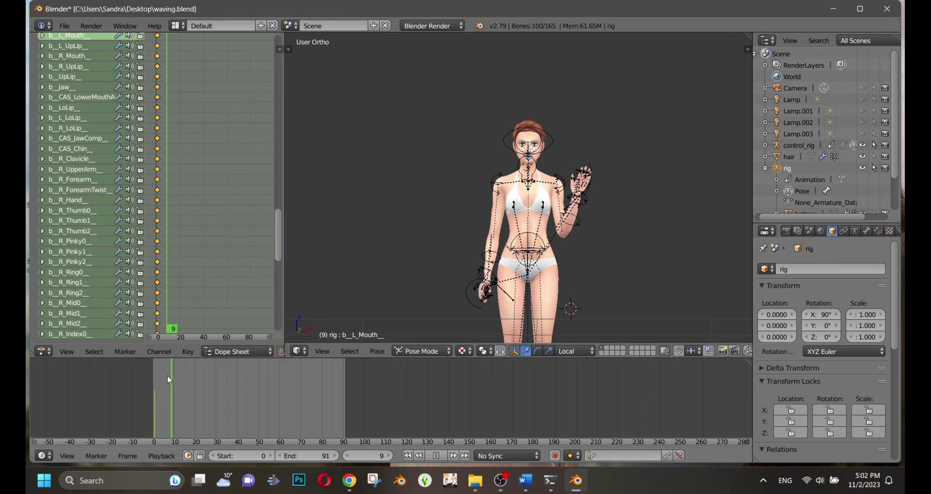
pyautogui.moveTo(169, 380); pyautogui.dragTo(349, 385)
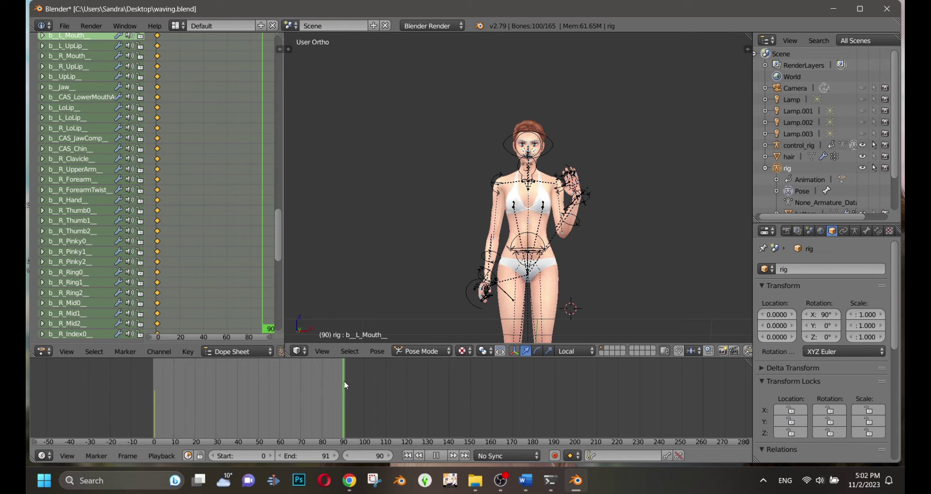
pyautogui.hotkey('alt', 'a')
pyautogui.press('i')
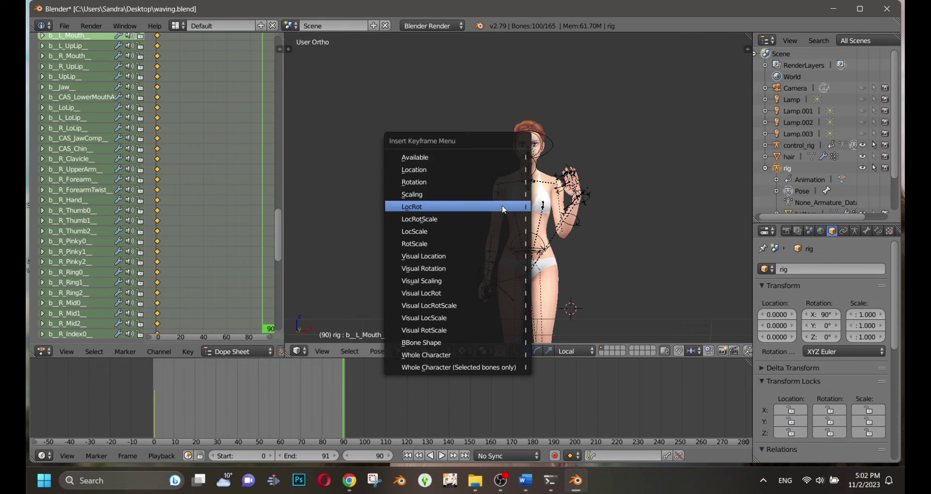
pyautogui.click(503, 208)
# Step: Play back the animation and examine the rig's keyframes across its full length in the Dope Sheet
pyautogui.hotkey('alt', 'a')
pyautogui.moveTo(347, 377); pyautogui.dragTo(148, 379)
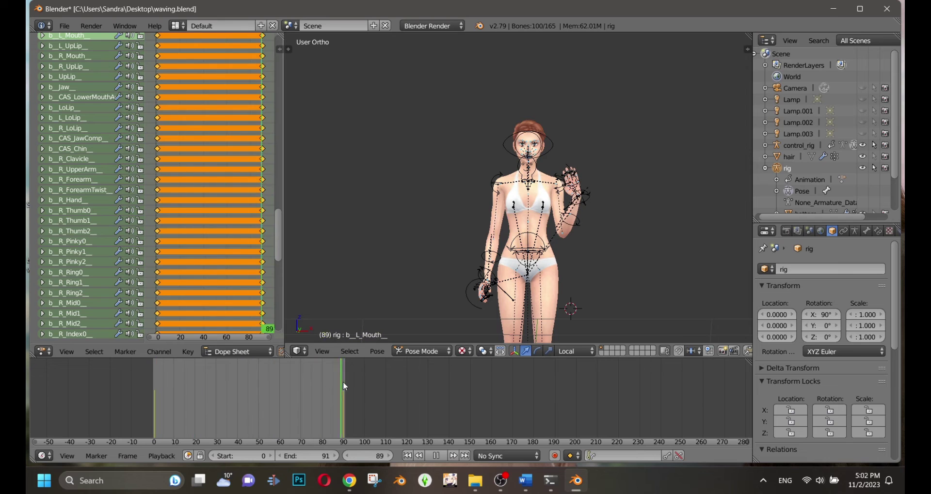
pyautogui.hotkey('alt', 'a')
pyautogui.scroll(5, 172, 195)
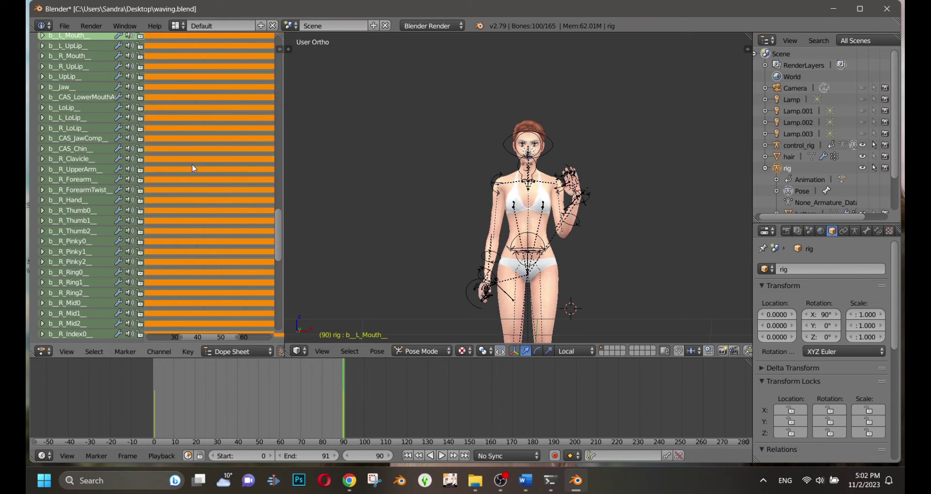
pyautogui.press('Home')
pyautogui.moveTo(279, 227)
pyautogui.mouseDown()
pyautogui.moveTo(292, 36)
pyautogui.moveTo(288, 168)
pyautogui.moveTo(304, 284)
pyautogui.moveTo(283, 39)
pyautogui.moveTo(274, 225)
pyautogui.mouseUp()
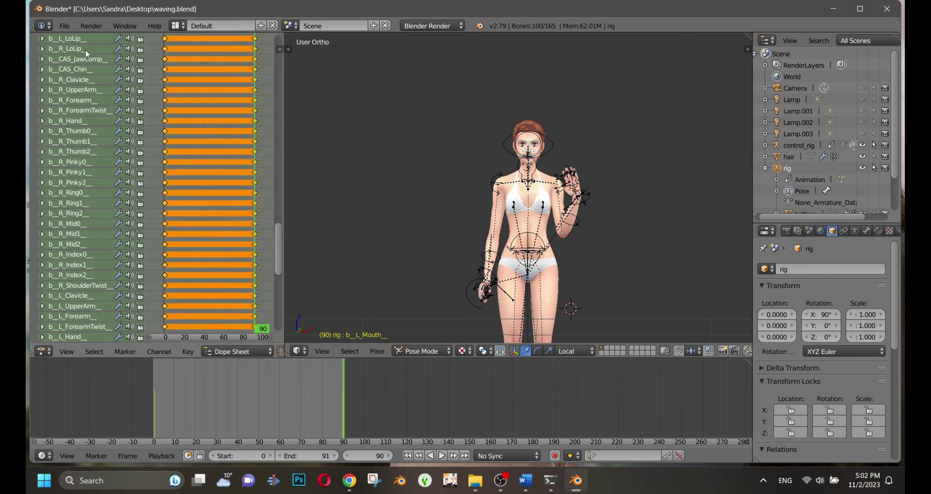
# Step: Save the scene, and save it once more as waving.blend on the Desktop
pyautogui.click(64, 26)
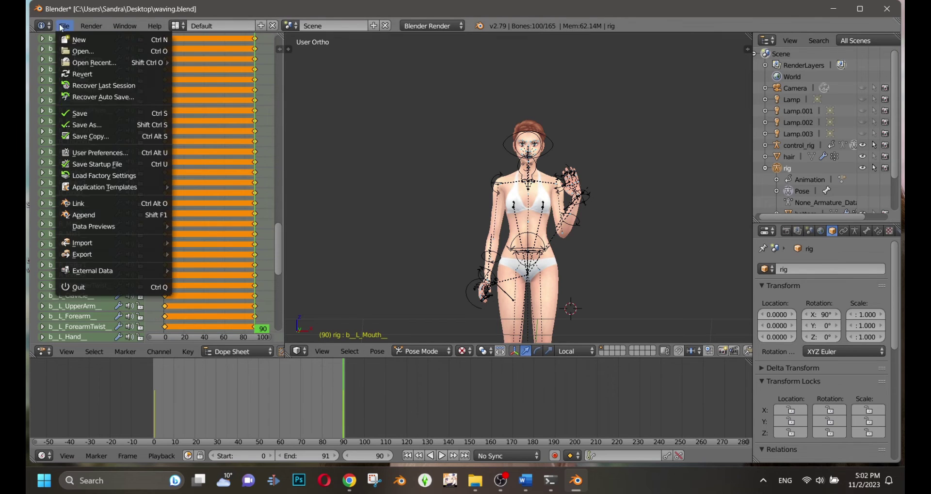
pyautogui.click(83, 113)
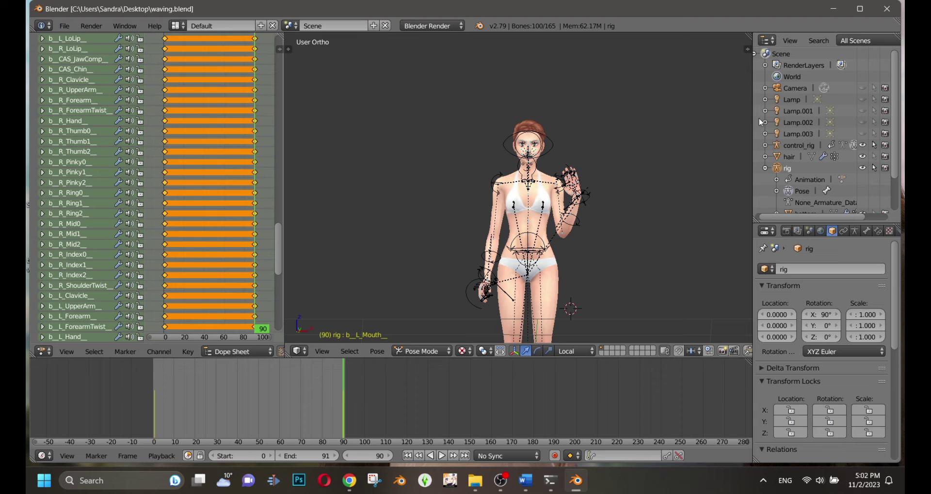
pyautogui.click(64, 26)
pyautogui.click(87, 125)
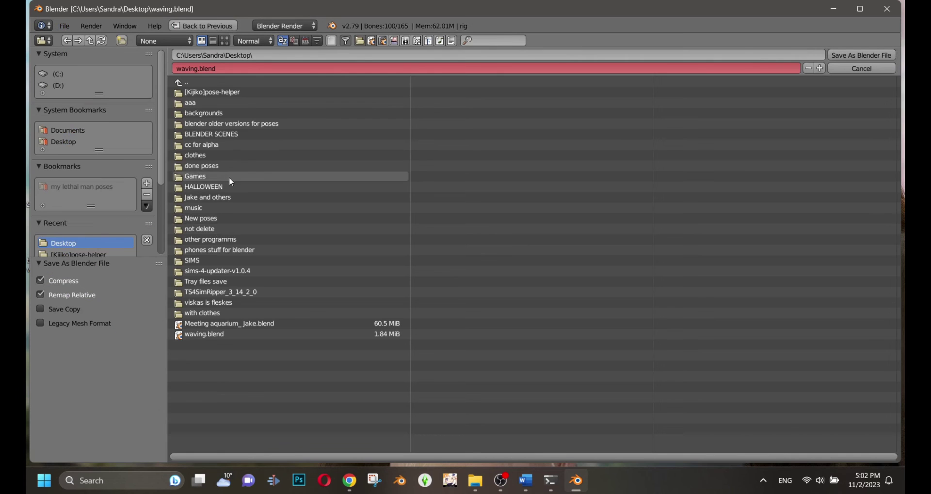
pyautogui.click(862, 55)
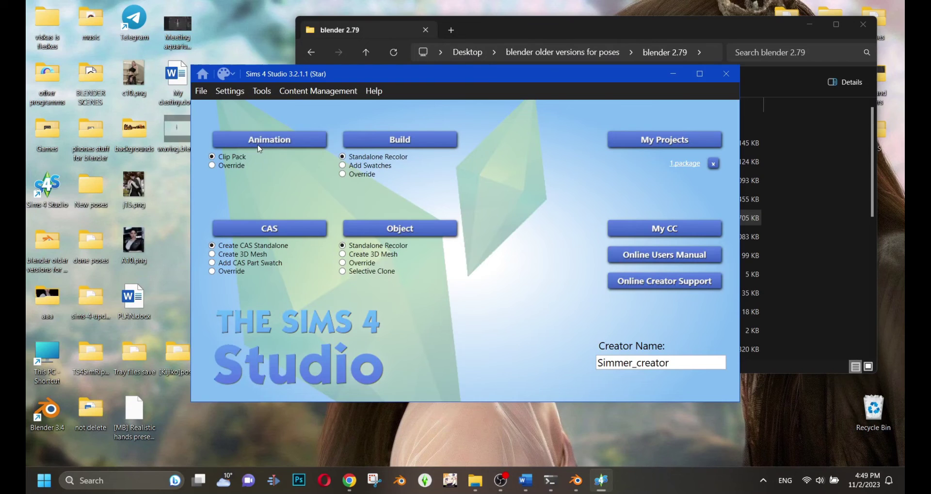
# Step: In Sims 4 Studio, create a new Clip Pack animation package named "waving animation" on the Desktop
pyautogui.click(260, 144)
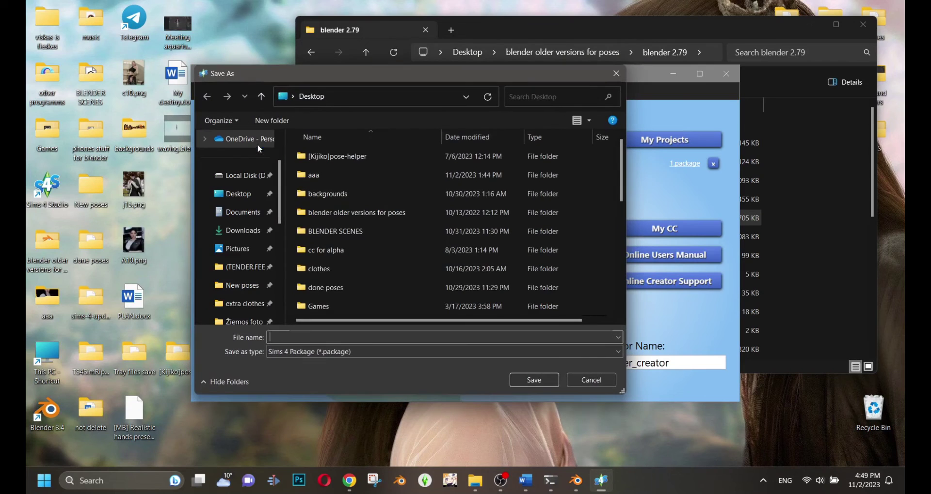
pyautogui.write('wavin')
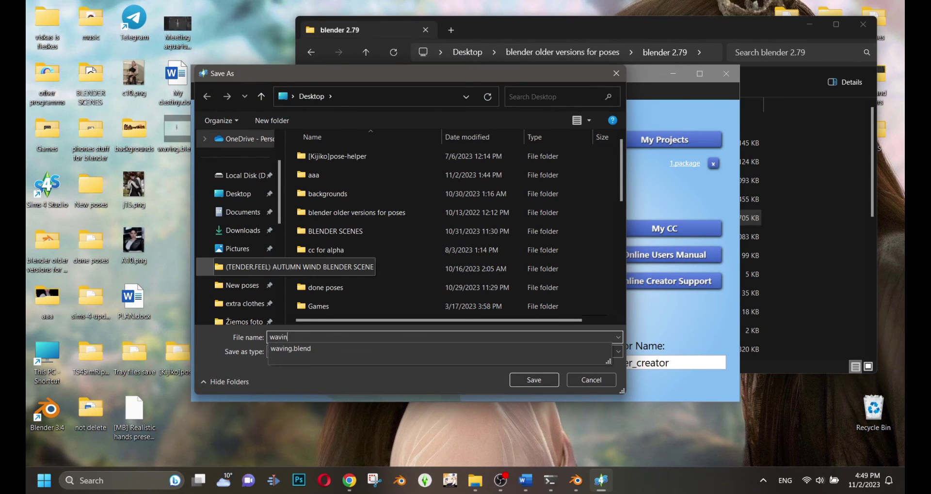
pyautogui.write('g an')
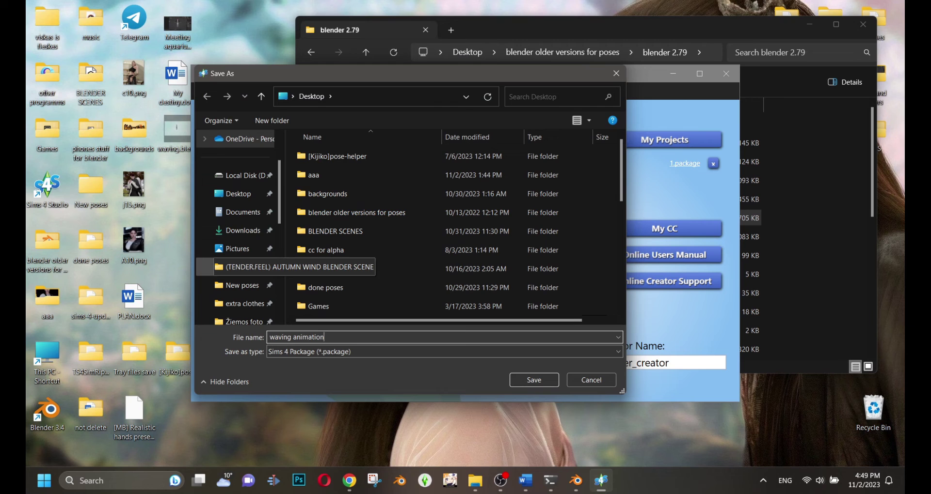
pyautogui.write('imation')
pyautogui.hotkey('ctrl', 'a')
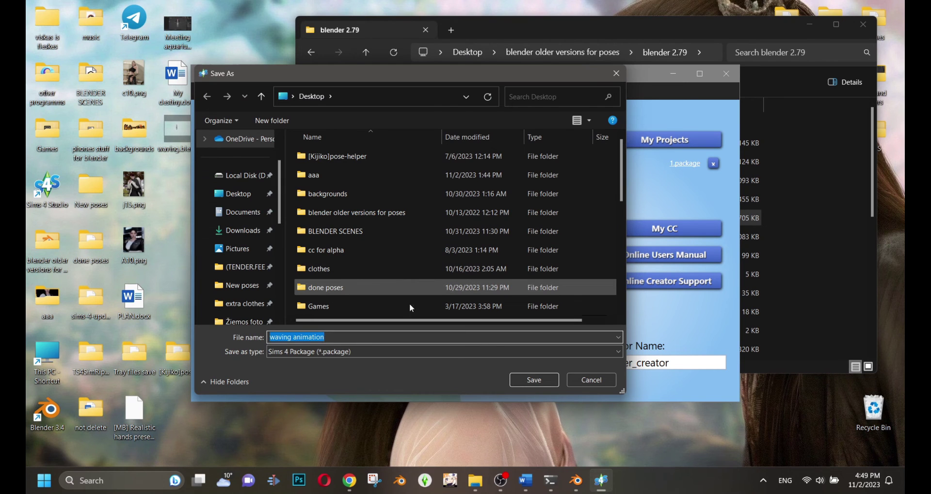
pyautogui.click(534, 384)
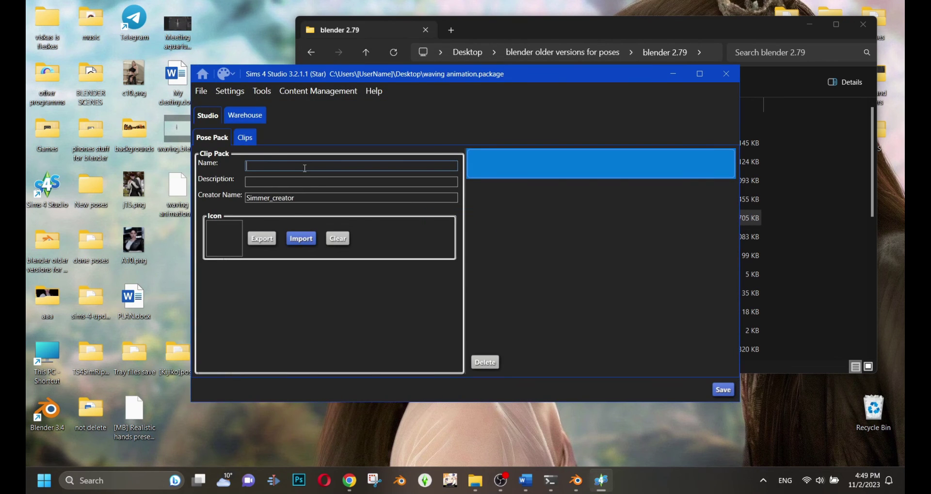
# Step: Import waving.blend from the Desktop into the pack's Adult Female clip
pyautogui.click(253, 143)
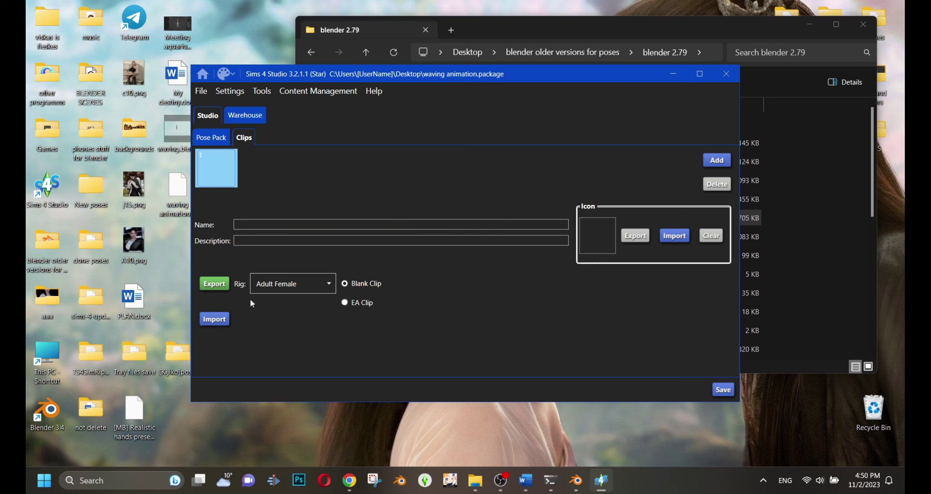
pyautogui.click(223, 321)
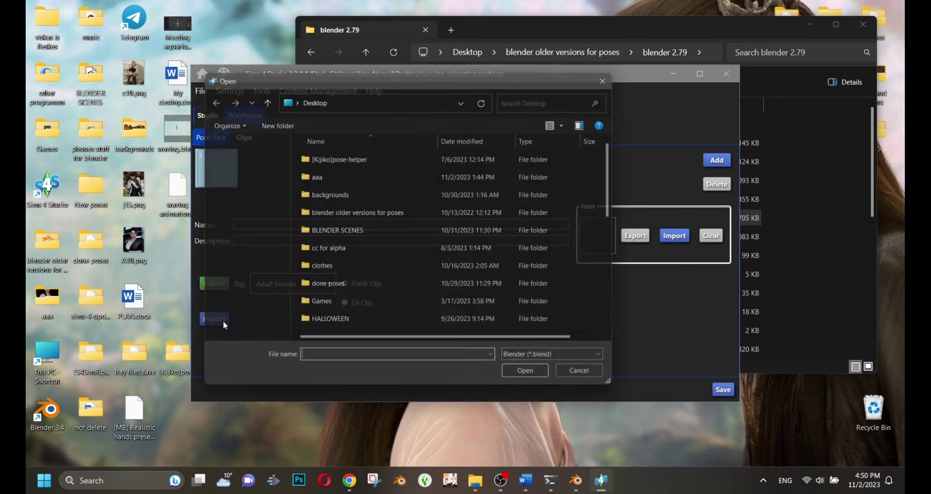
pyautogui.scroll(-5, 395, 249)
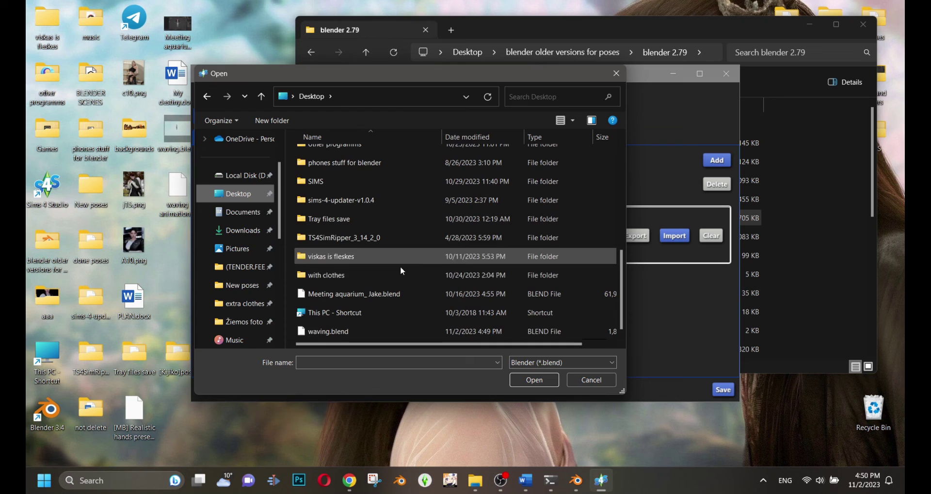
pyautogui.doubleClick(345, 331)
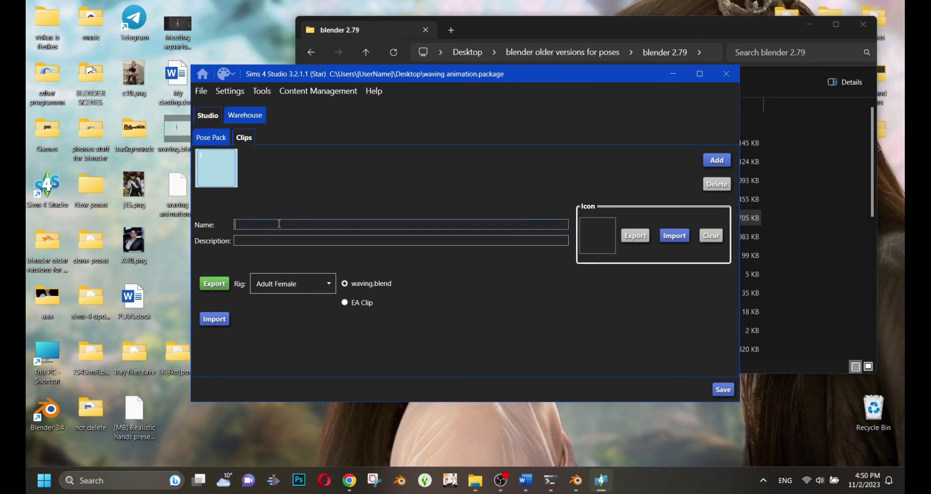
# Step: Name the clip 1 and save the waving animation package
pyautogui.click(730, 395)
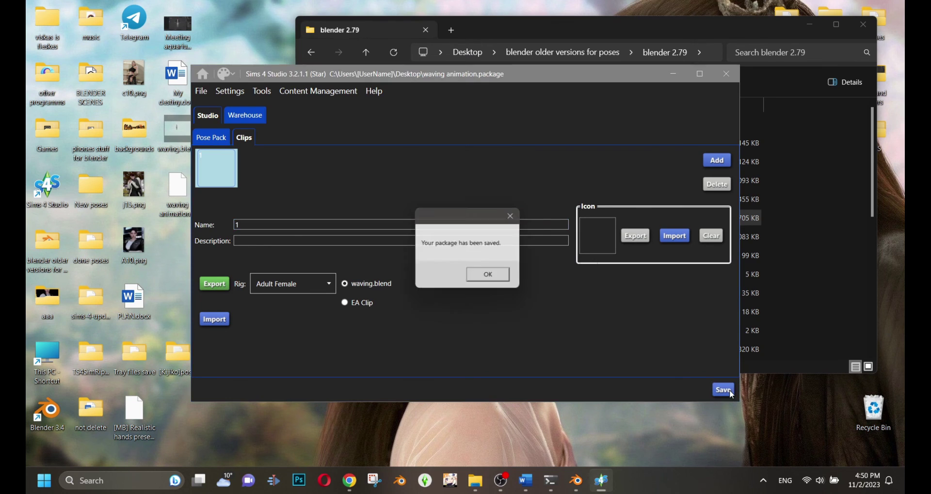
pyautogui.click(485, 278)
# Step: Switch to The Sims 4 and choose the animation's pack for the Sim from the Pose By Pack list
pyautogui.scroll(-2, 478, 298)
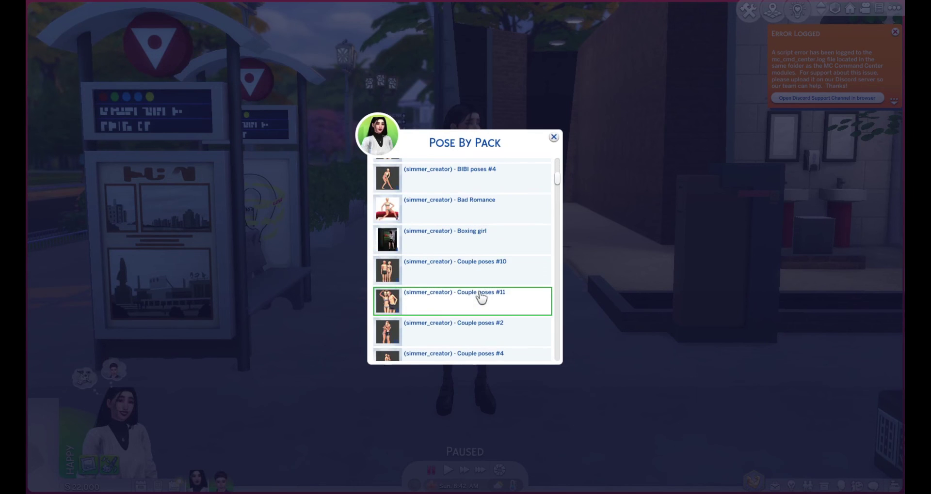
pyautogui.scroll(-3, 482, 297)
pyautogui.moveTo(557, 180); pyautogui.dragTo(572, 349)
pyautogui.click(476, 310)
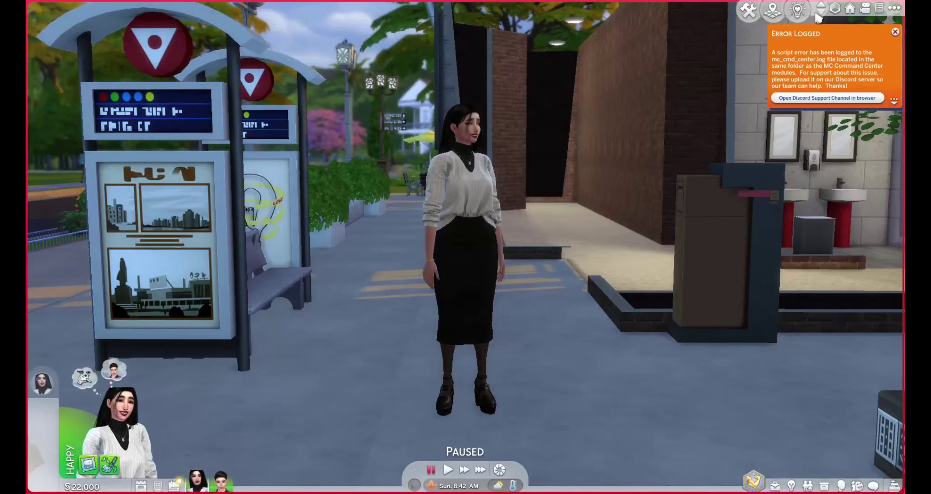
# Step: Set the wall view to full-height walls and resume the game at normal speed
pyautogui.click(835, 9)
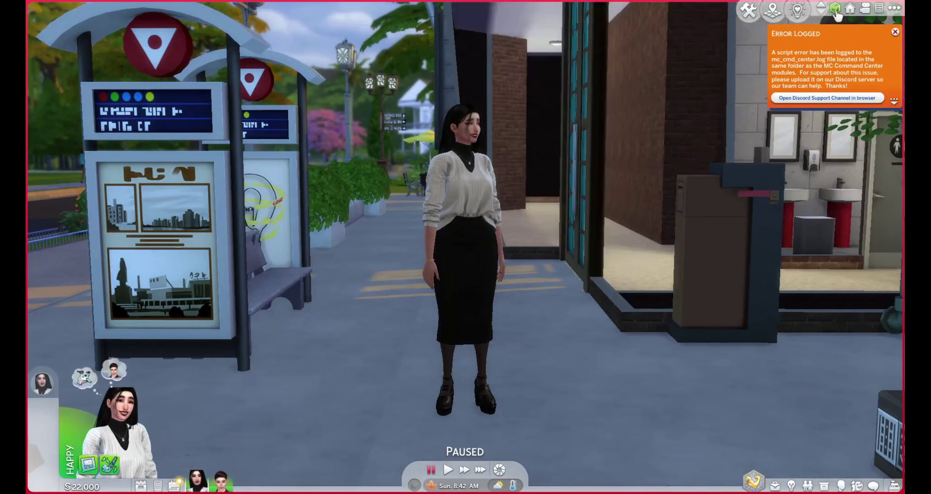
pyautogui.click(835, 8)
pyautogui.press('1')
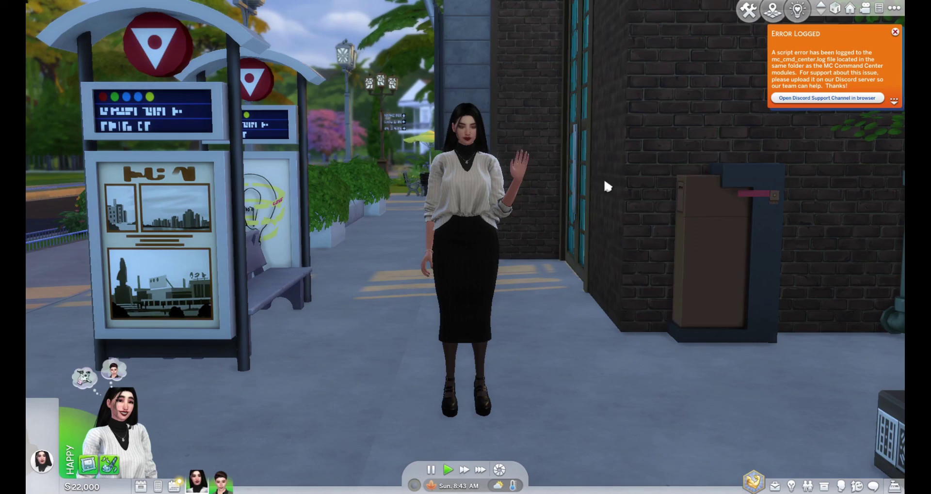
# Step: Examine the Sim's waving and blinking animation up close, switching to the free camera without the game interface
pyautogui.moveTo(590, 189); pyautogui.dragTo(584, 176, button='middle')
pyautogui.scroll(3, 591, 189)
pyautogui.scroll(2, 584, 176)
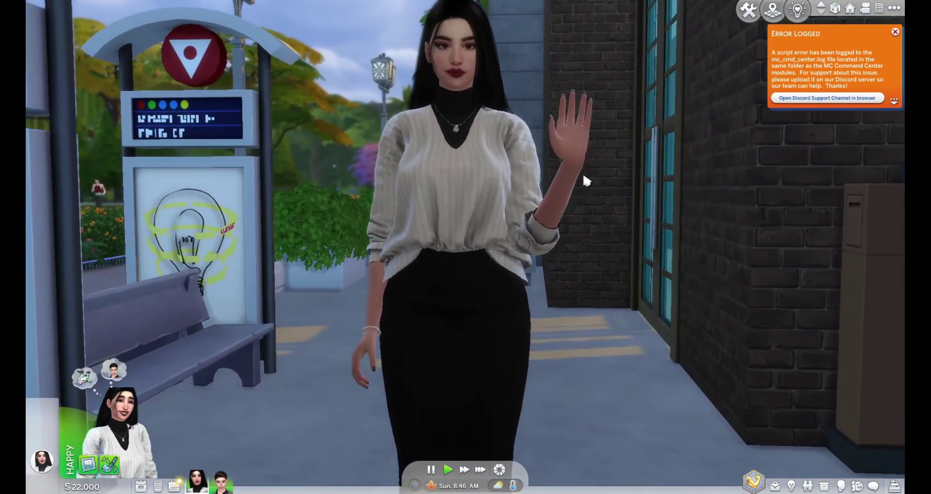
pyautogui.scroll(-1, 584, 176)
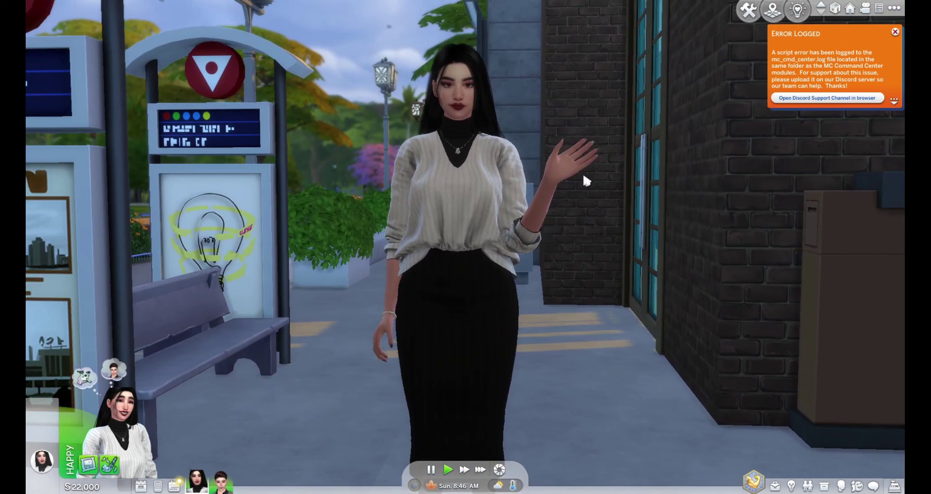
pyautogui.press('Tab')
pyautogui.scroll(3, 583, 176)
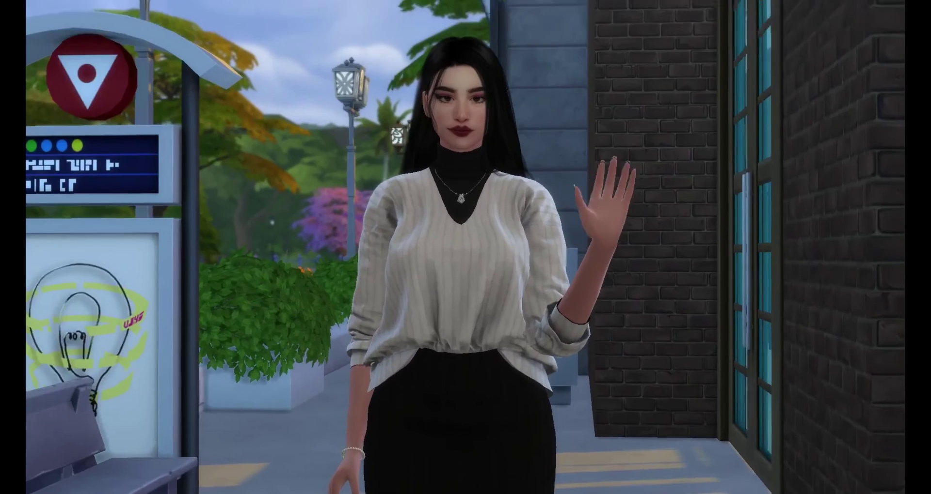